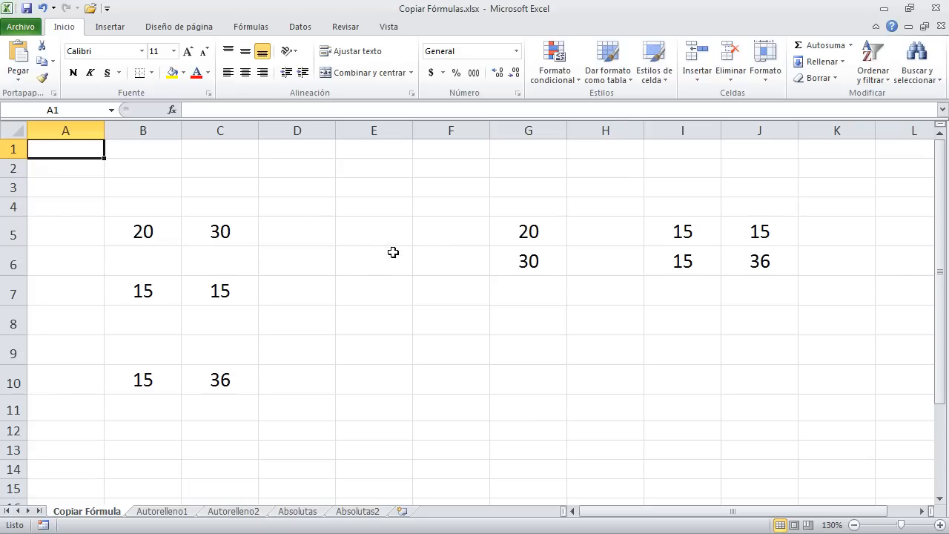
Examine the number blocks in B5:C10 and G5:J6, the blank rows and column within them, and the pairs in rows 5 and 7
drag(143, 232, 224, 358)
click(144, 238)
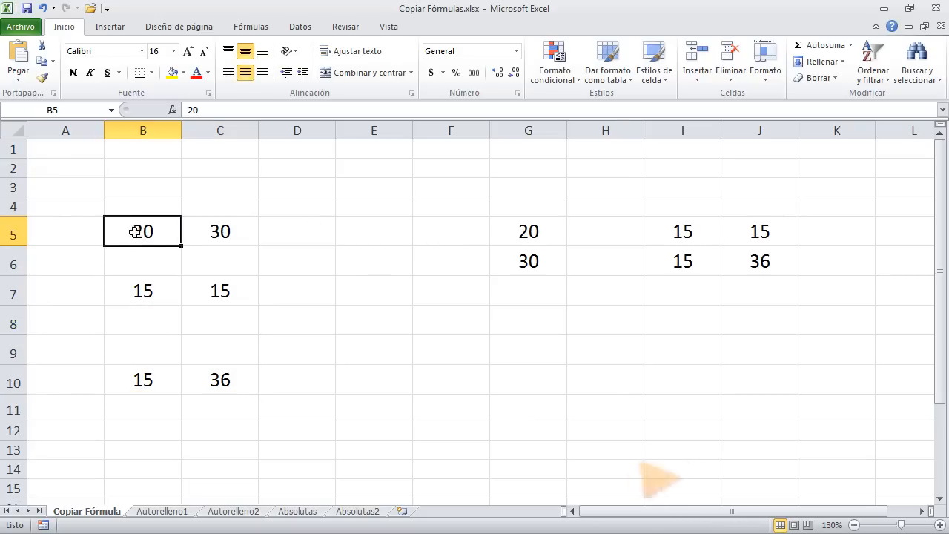
drag(145, 236, 237, 375)
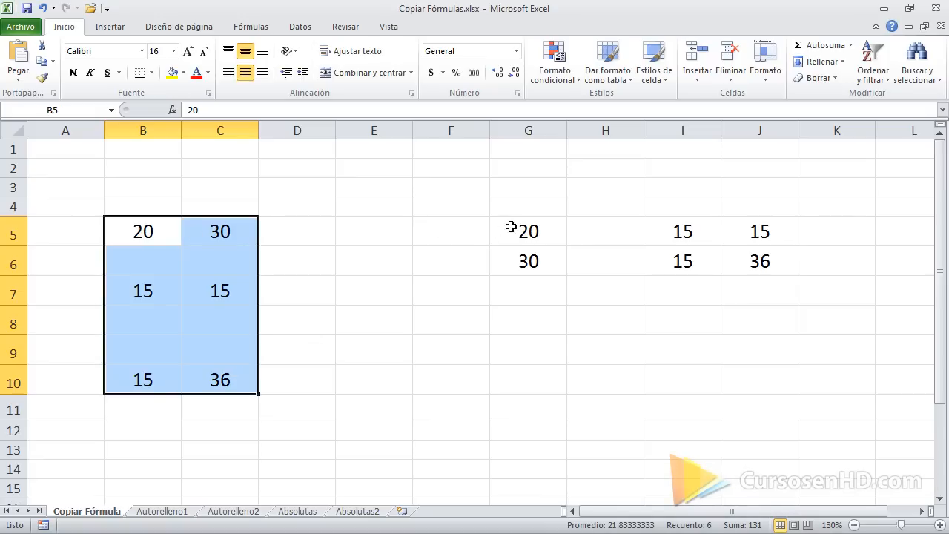
drag(511, 227, 781, 257)
key(Down)
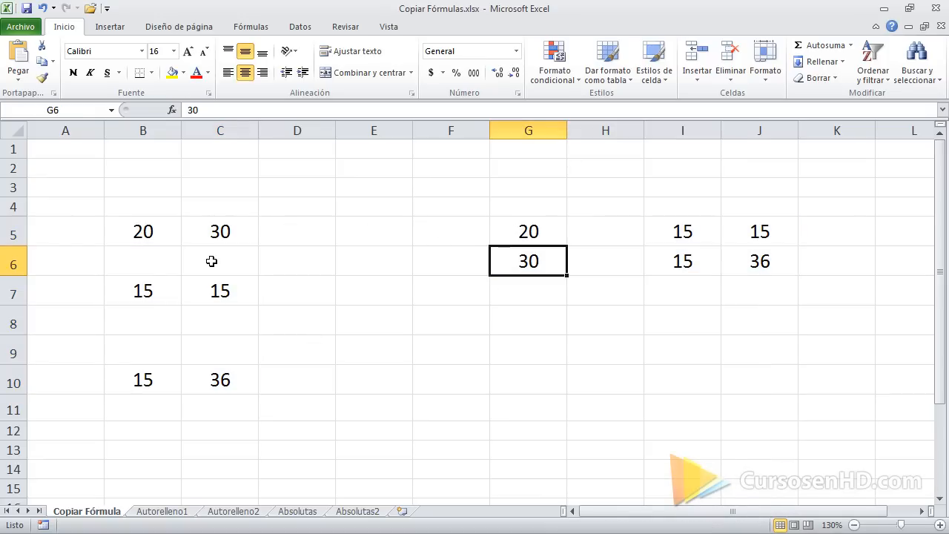
click(13, 264)
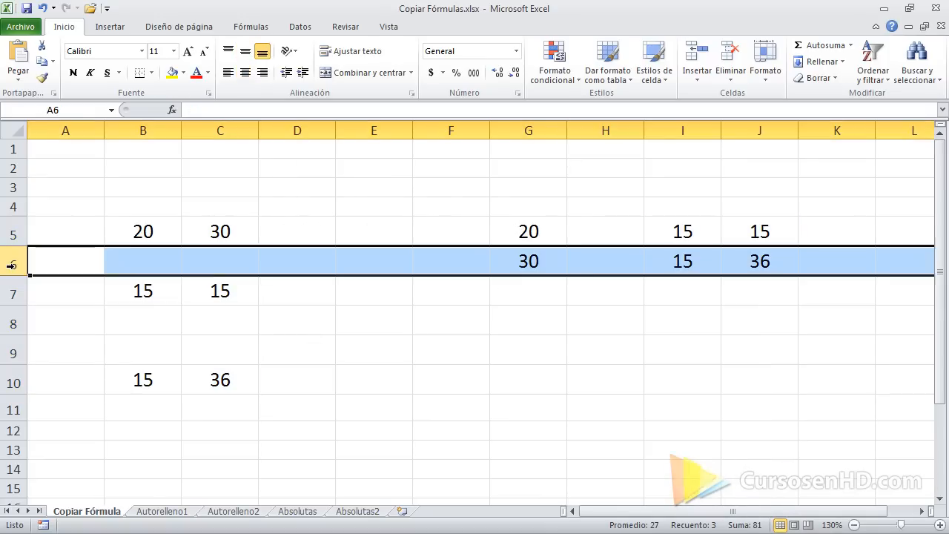
click(12, 320)
drag(12, 321, 14, 353)
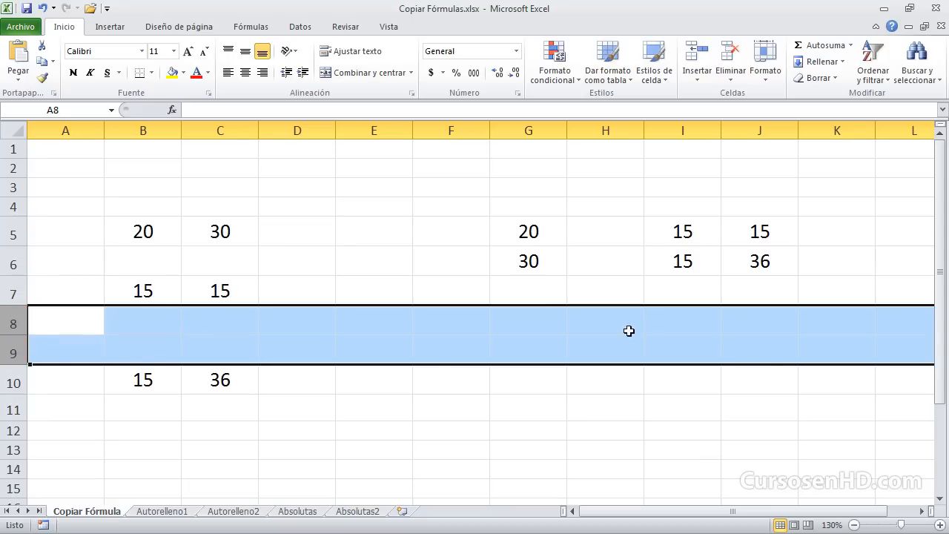
click(622, 137)
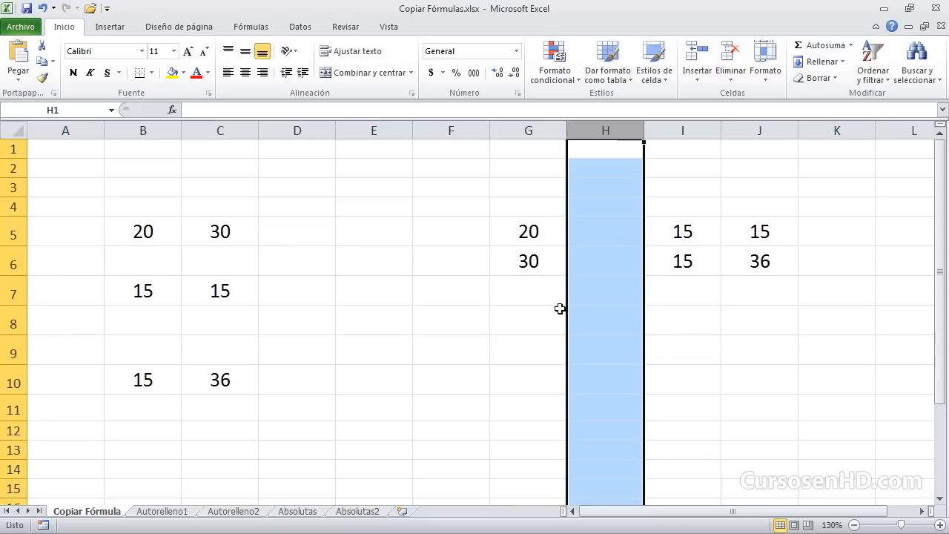
click(304, 238)
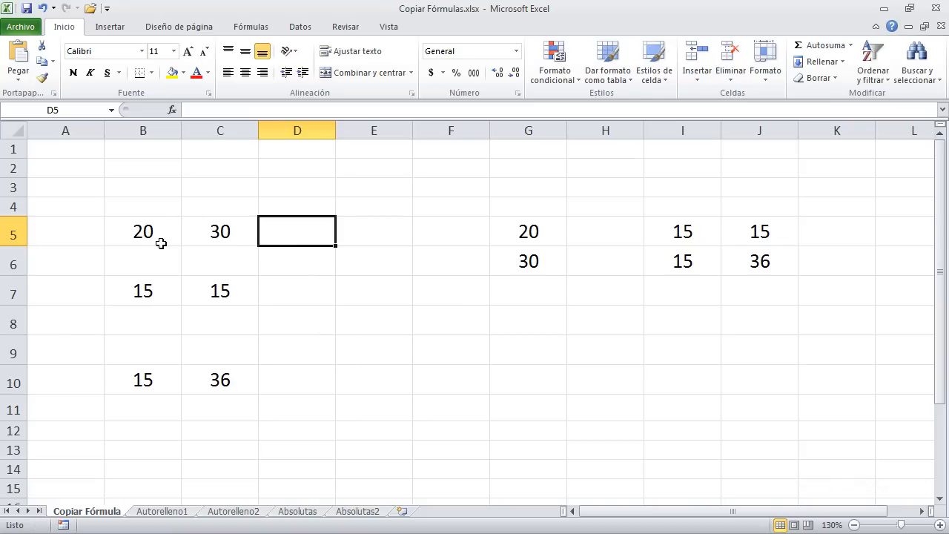
click(135, 233)
key(shift+Right)
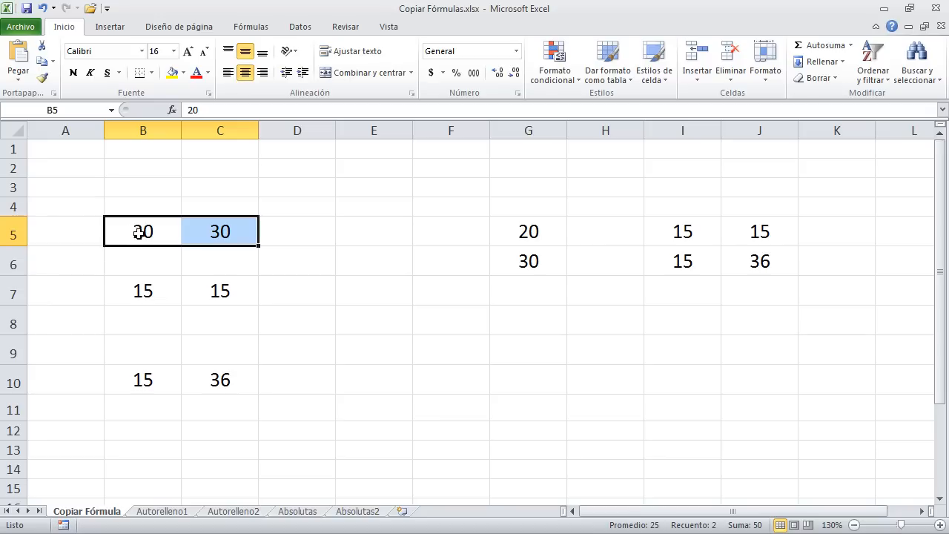
drag(136, 234, 205, 223)
drag(135, 295, 202, 289)
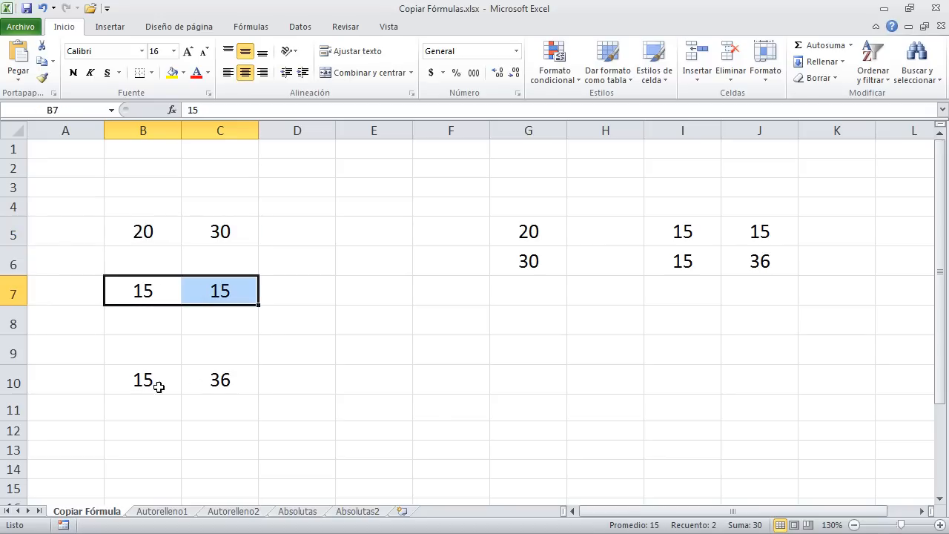
Enter the formula =B5+C5 in cell E5 to add the two numbers in row 5
click(362, 232)
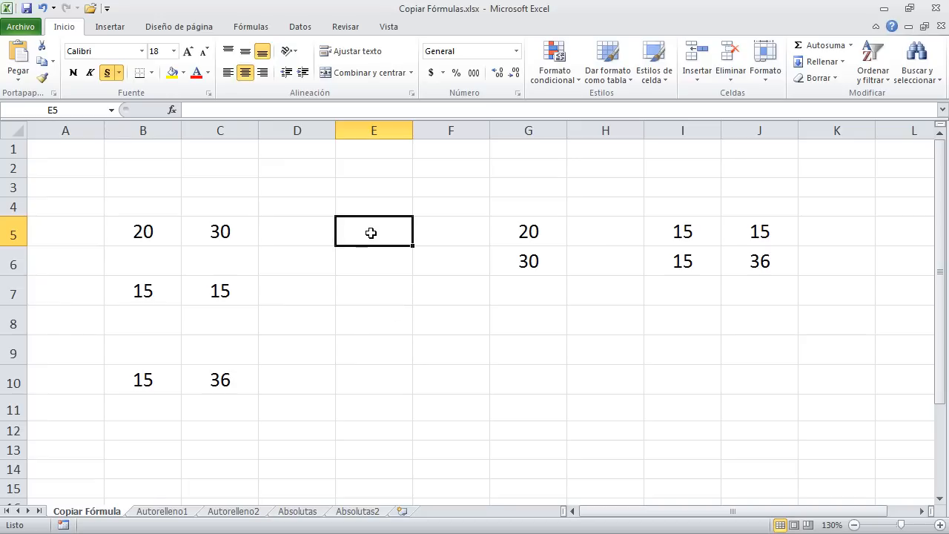
key(ctrl+s)
text(=)
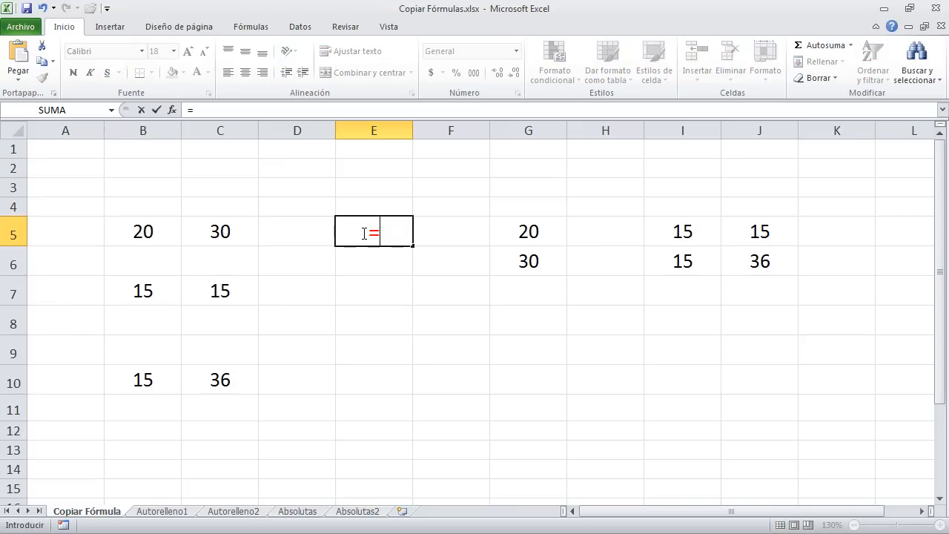
click(143, 232)
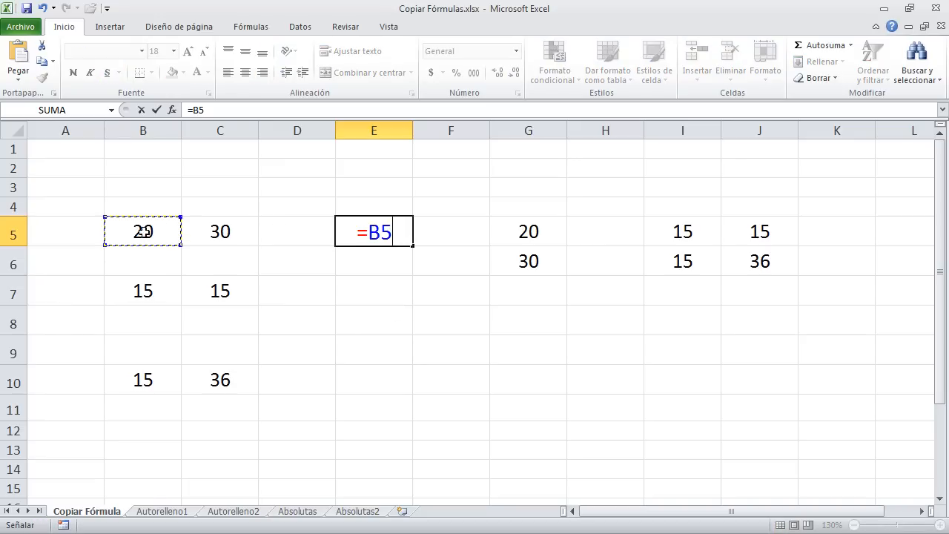
text(+)
click(241, 233)
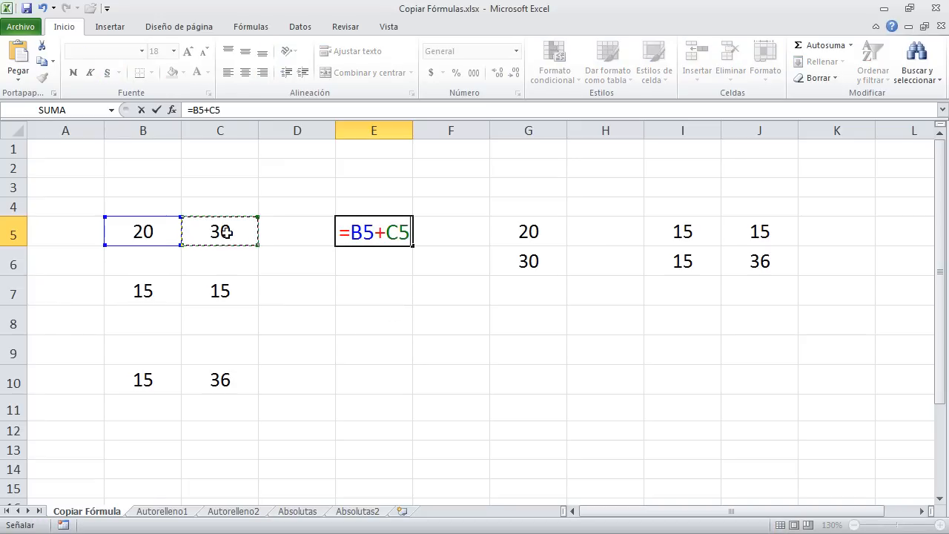
key(Return)
click(393, 232)
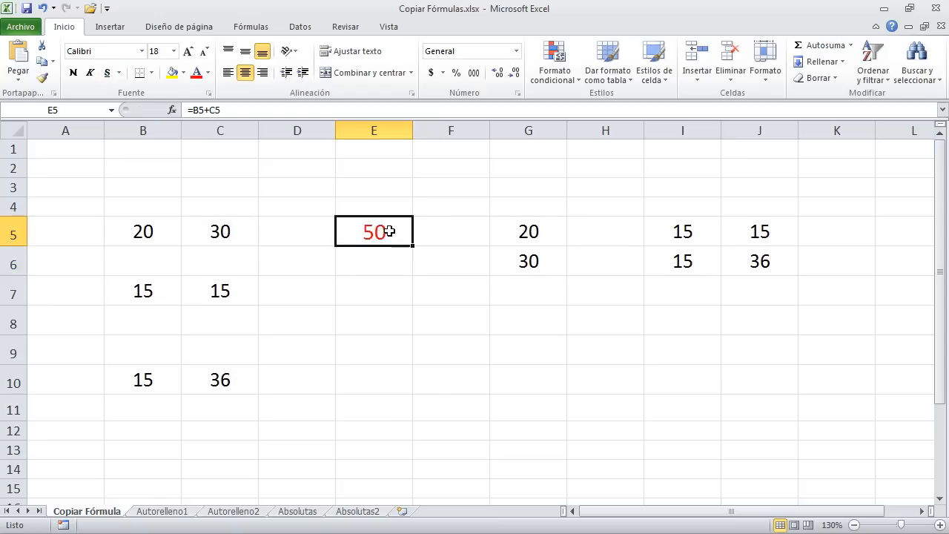
Compare the row 5 source cells of the sum with the corresponding number pairs in rows 7 and 10
drag(138, 232, 197, 231)
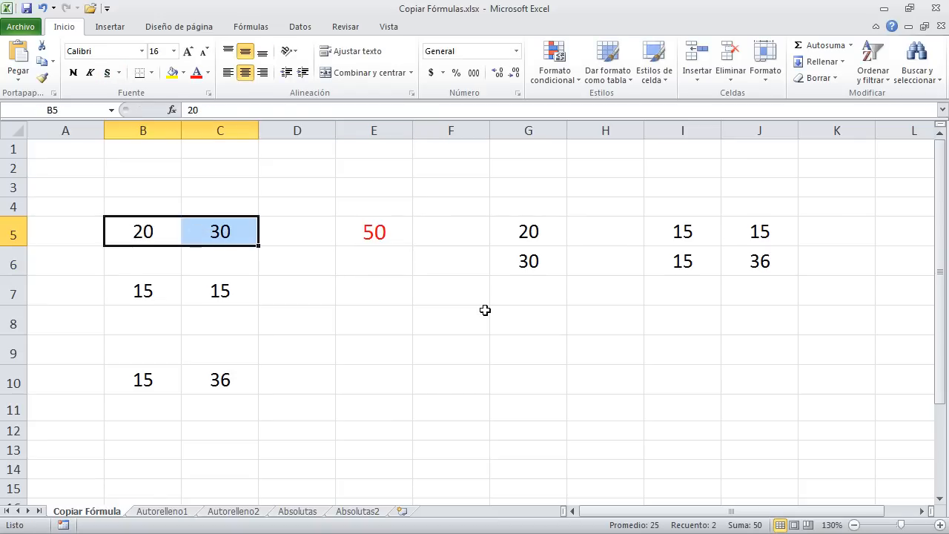
click(396, 232)
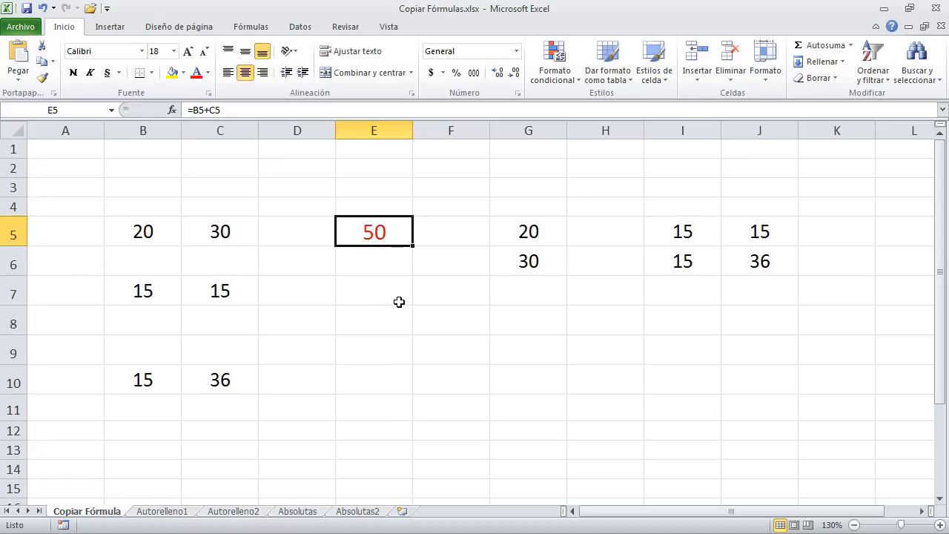
click(358, 290)
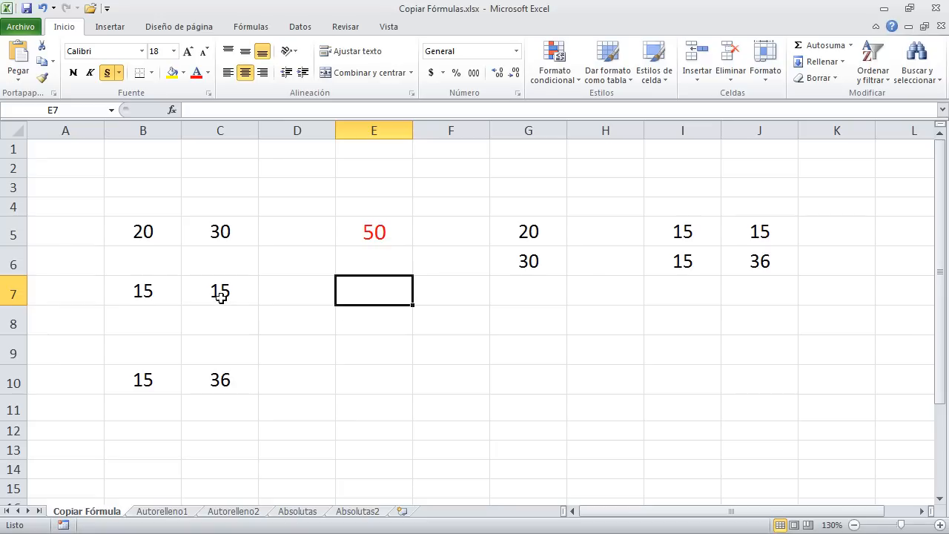
click(148, 230)
click(223, 231)
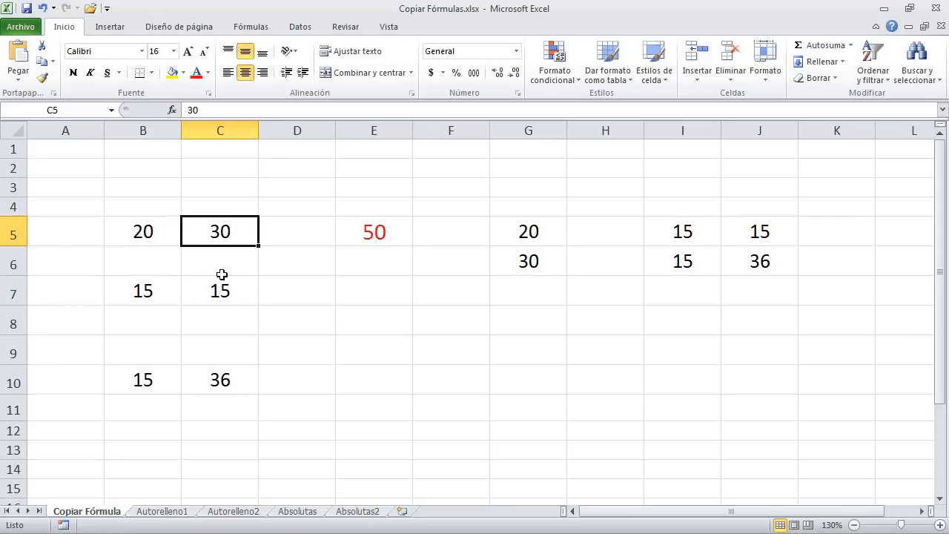
click(140, 288)
click(205, 295)
click(140, 381)
Copy the addition formula from E5 and paste it into E7 and E10
click(373, 231)
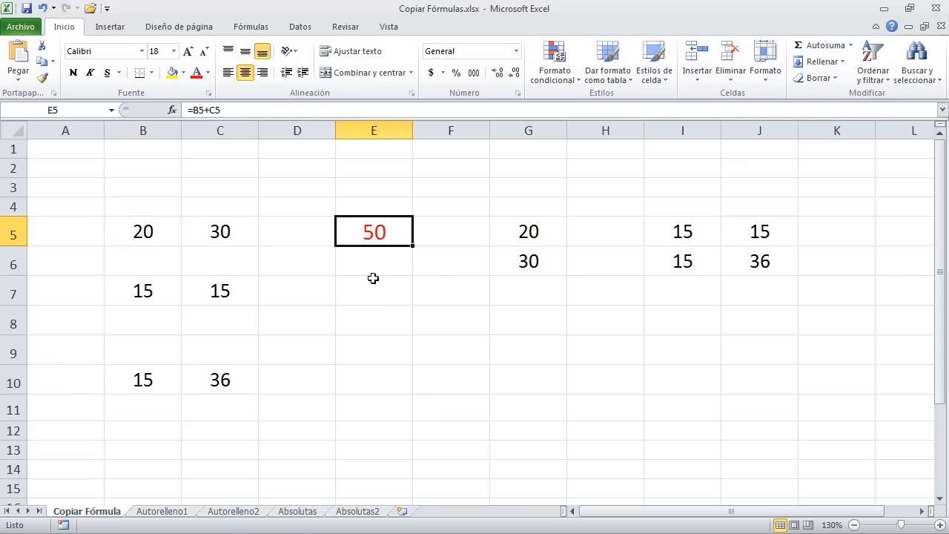
key(ctrl+c)
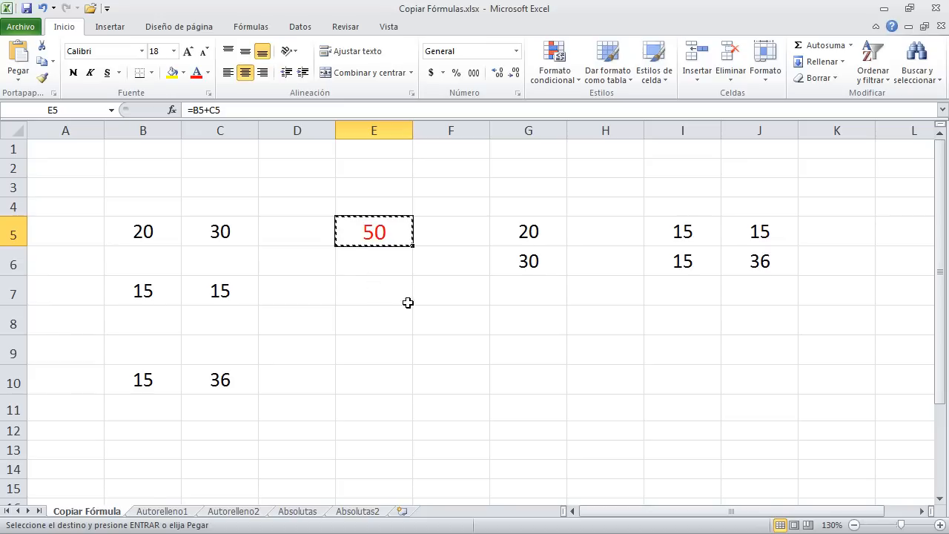
click(366, 292)
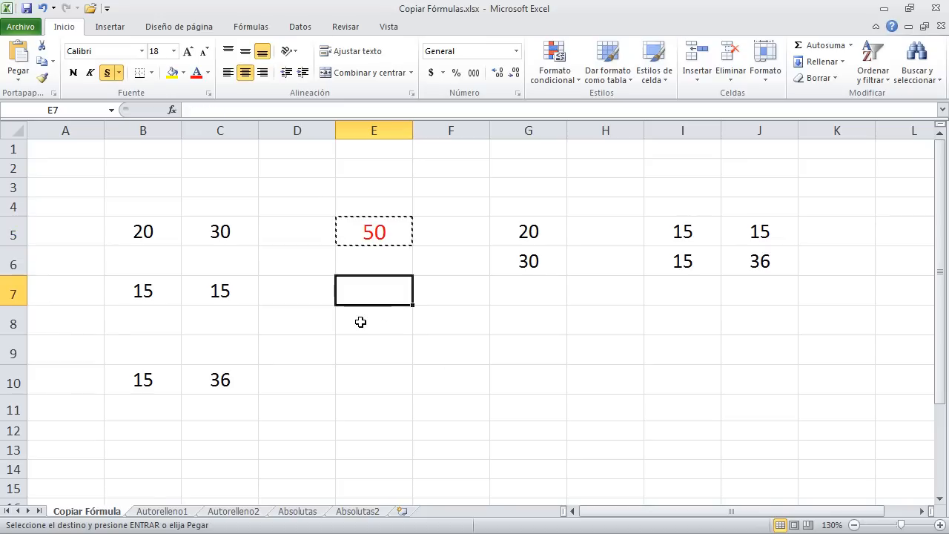
key(ctrl+v)
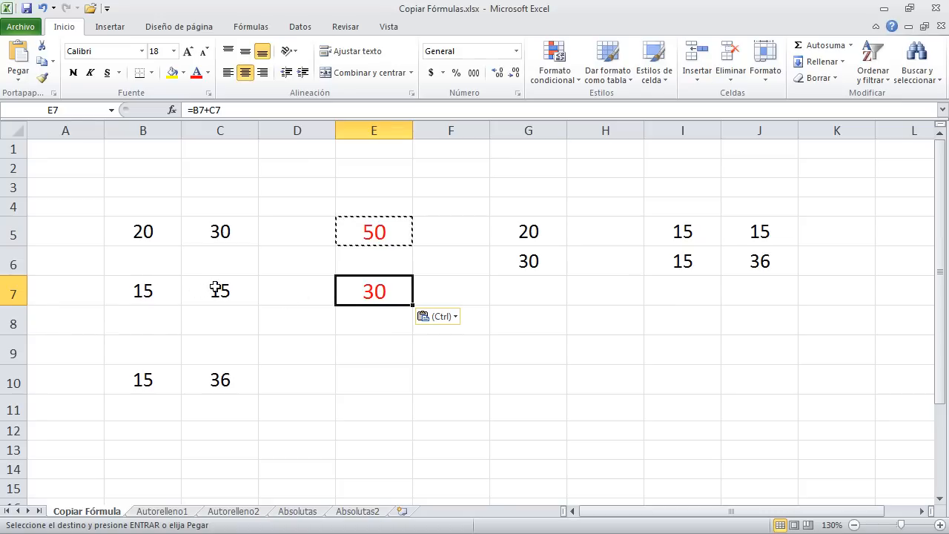
click(364, 379)
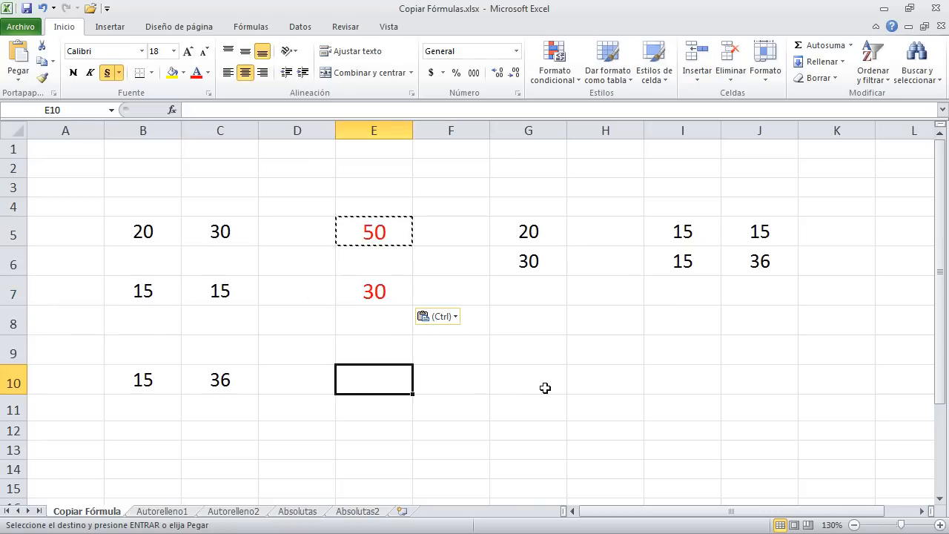
key(ctrl+v)
click(467, 372)
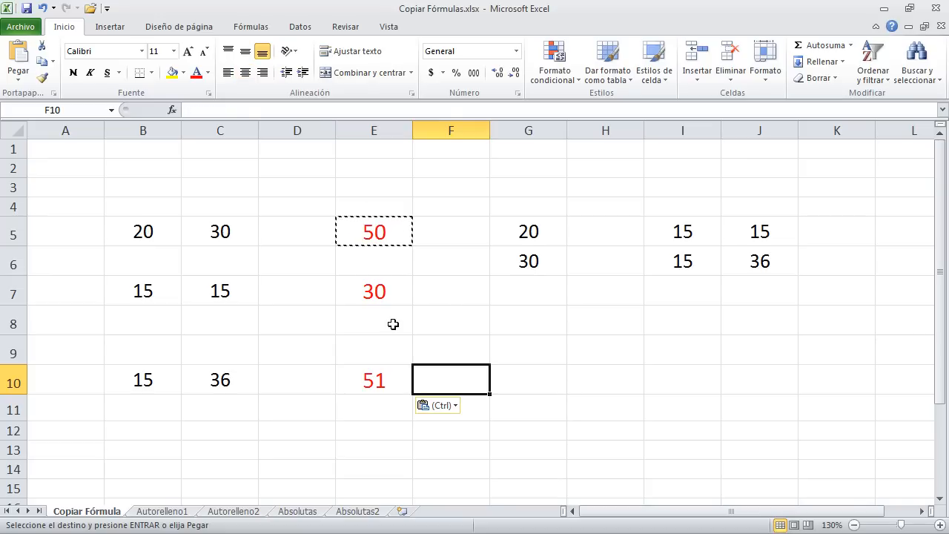
key(Escape)
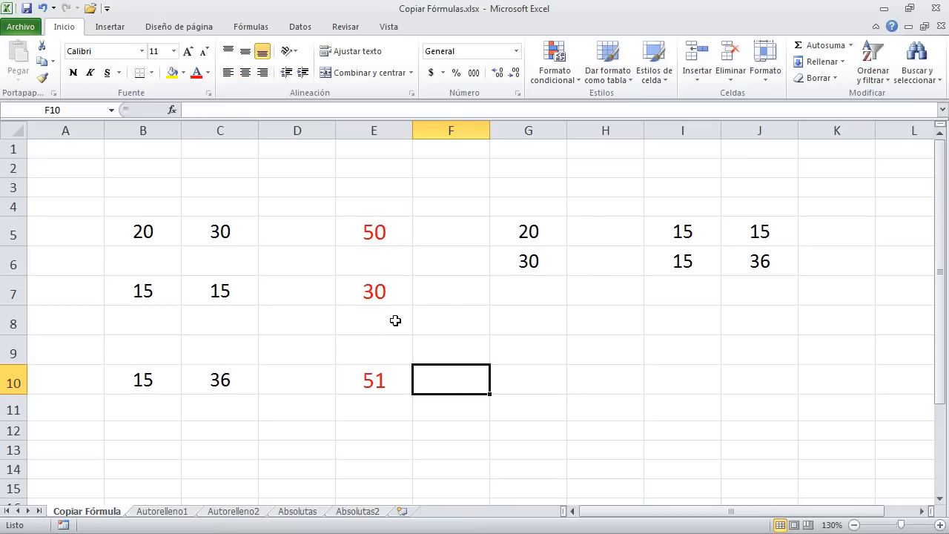
Inspect the cell references in the original formula in E5, leaving it unedited
click(368, 233)
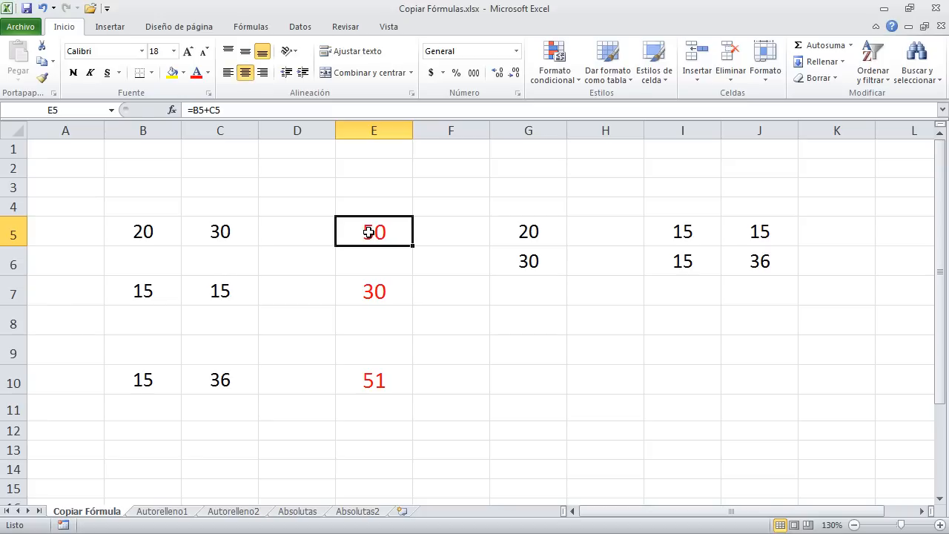
double_click(255, 112)
click(264, 110)
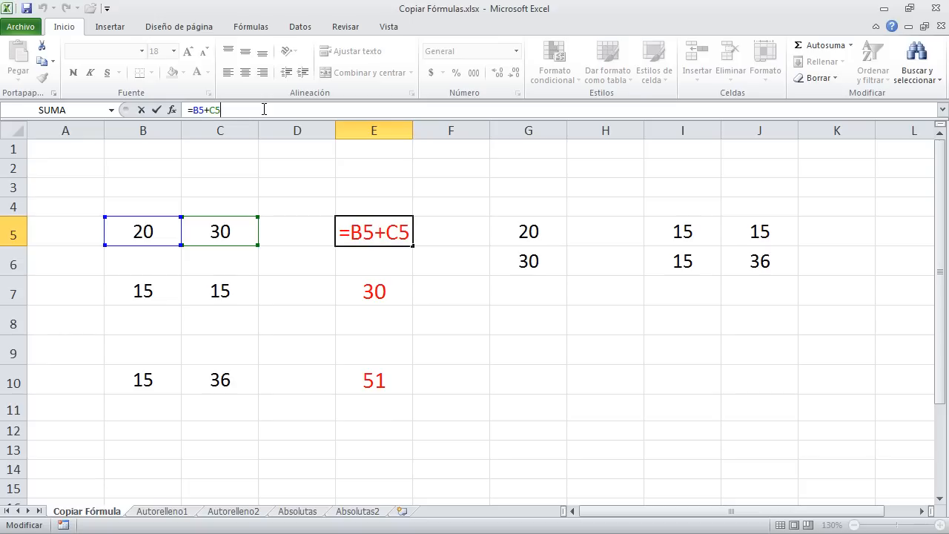
double_click(215, 110)
drag(204, 110, 193, 110)
click(227, 111)
double_click(226, 111)
click(248, 110)
key(Escape)
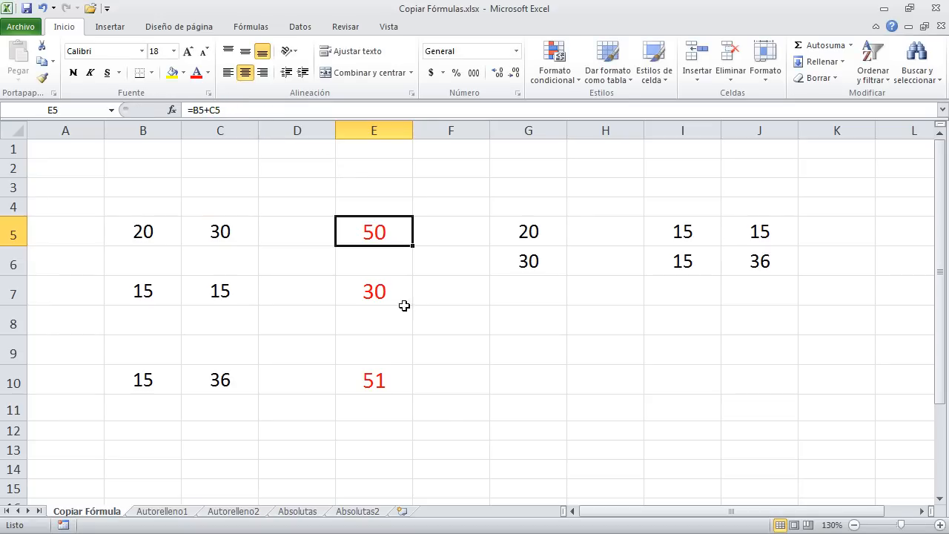
Inspect the cell references in the pasted formulas in E7 and E10
double_click(377, 297)
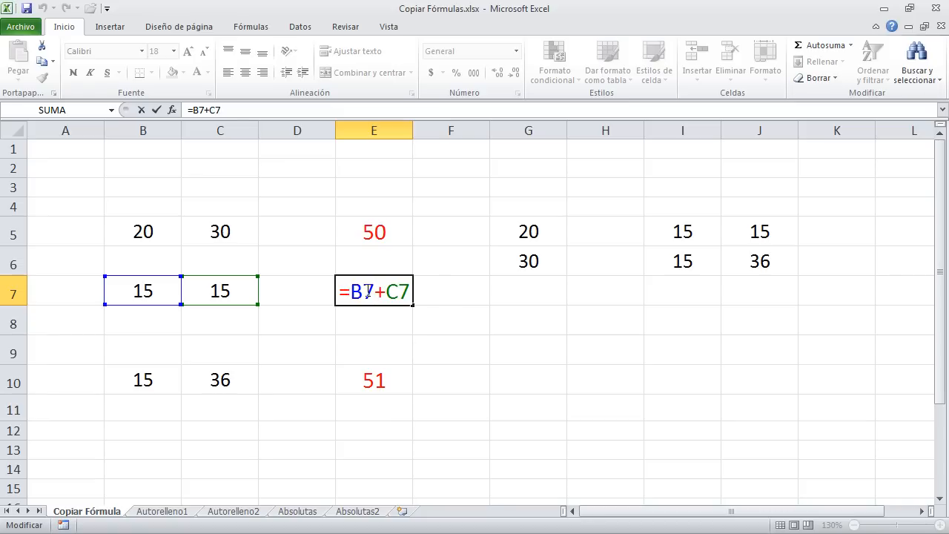
drag(373, 291, 350, 291)
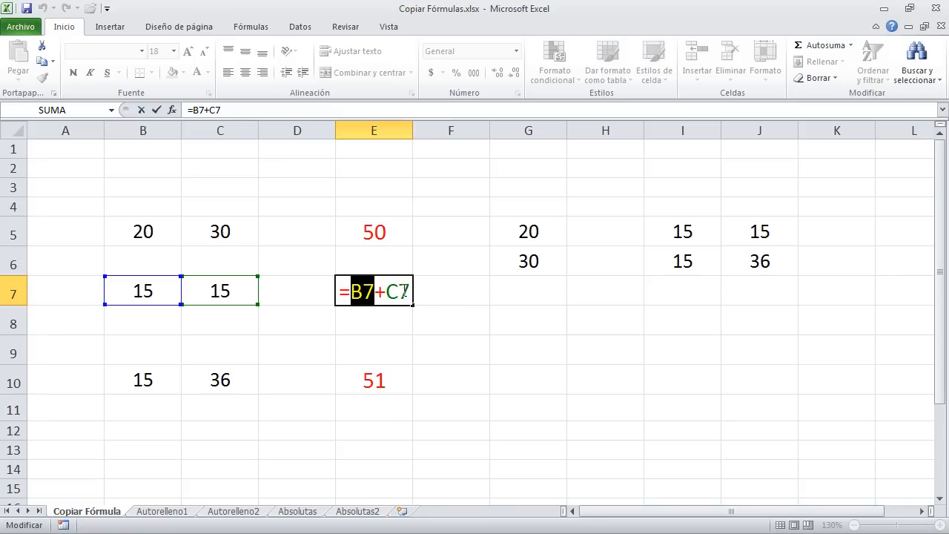
double_click(408, 291)
click(406, 380)
double_click(407, 383)
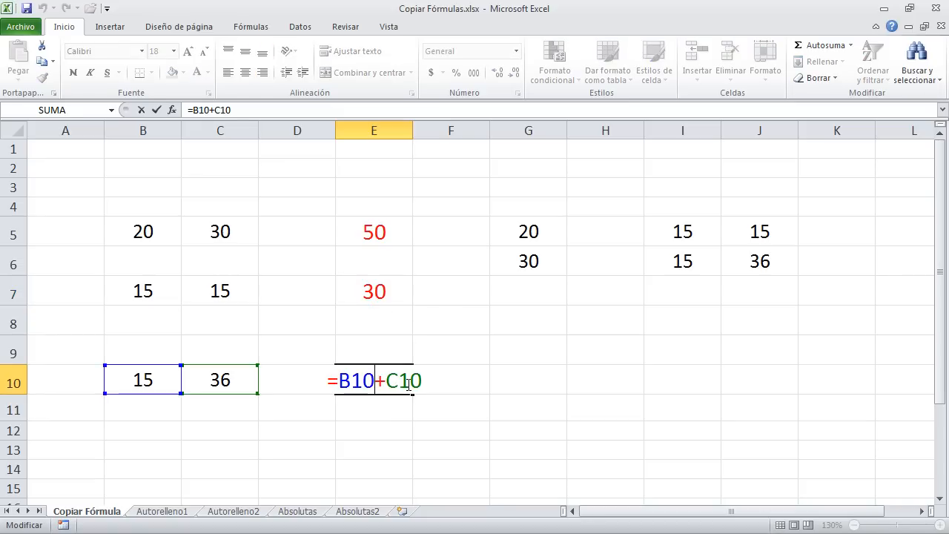
Compare the original addition formula in E5 with the pasted formulas in E7 and E10
click(369, 234)
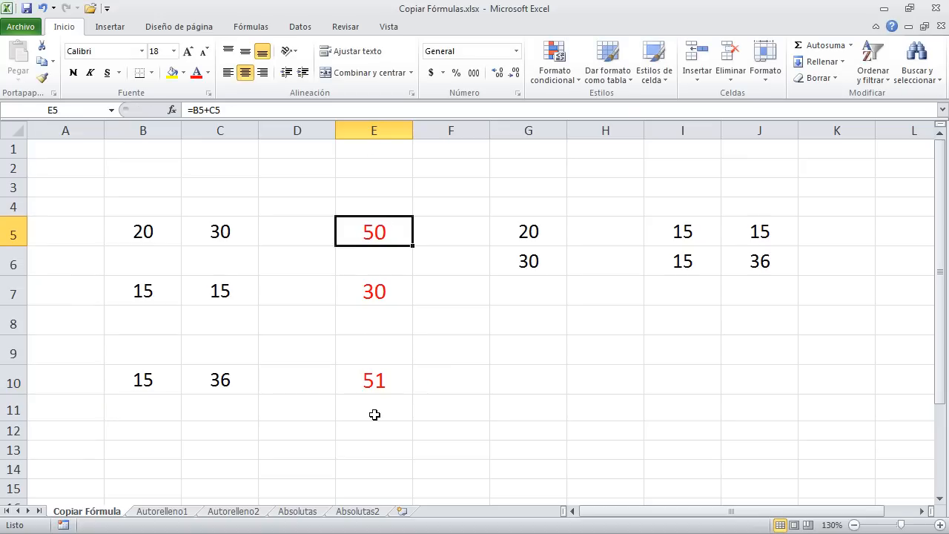
click(373, 122)
click(390, 241)
click(380, 294)
click(379, 383)
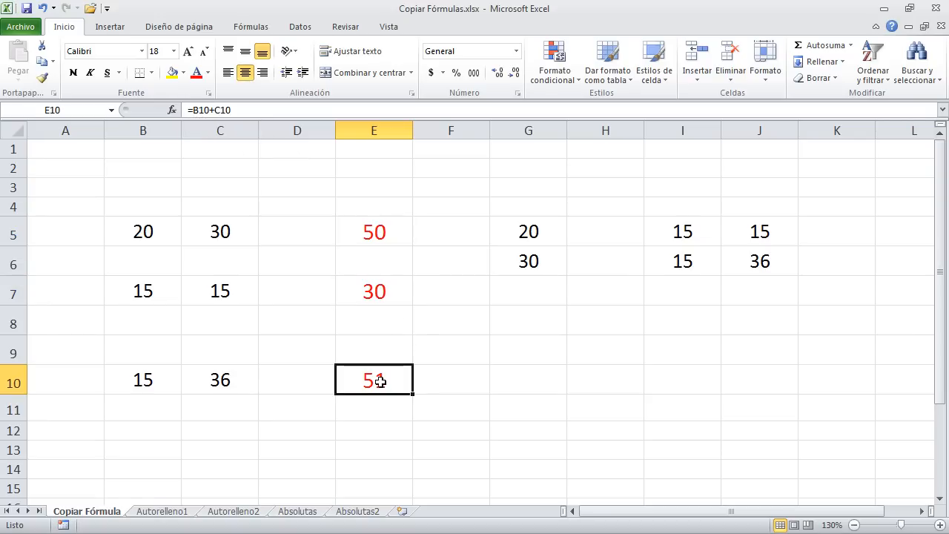
click(374, 295)
click(373, 241)
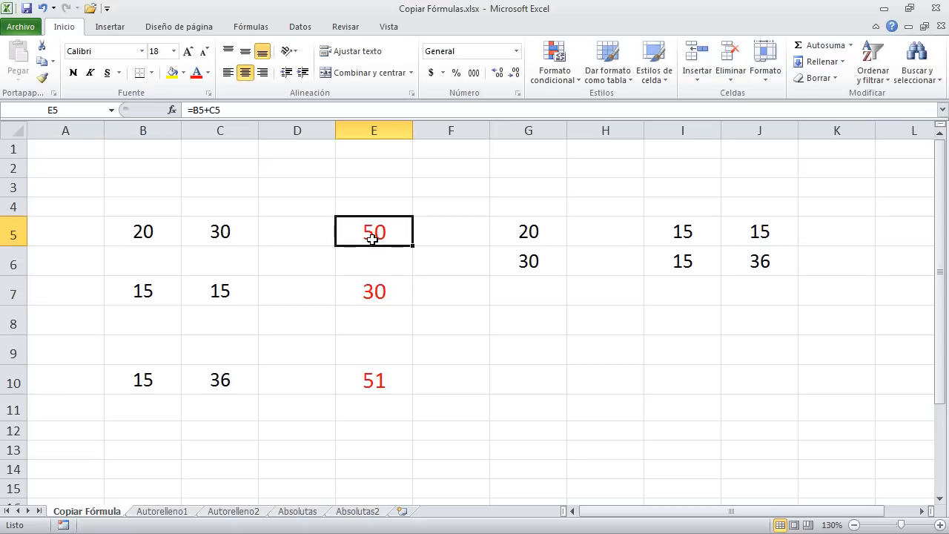
Check which cells the pasted formula in E7 references, leaving it unedited, and review E10 and E5 against it
click(380, 290)
click(224, 110)
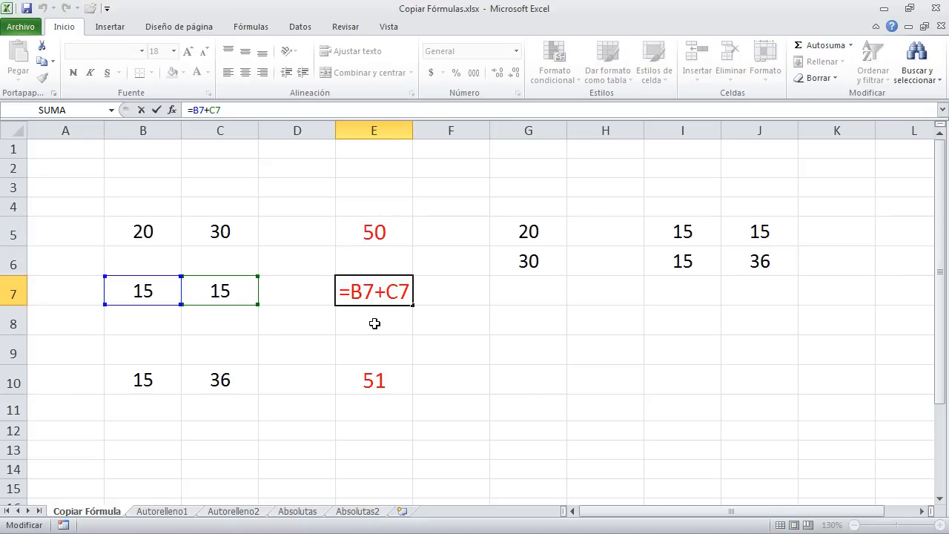
key(Escape)
click(381, 382)
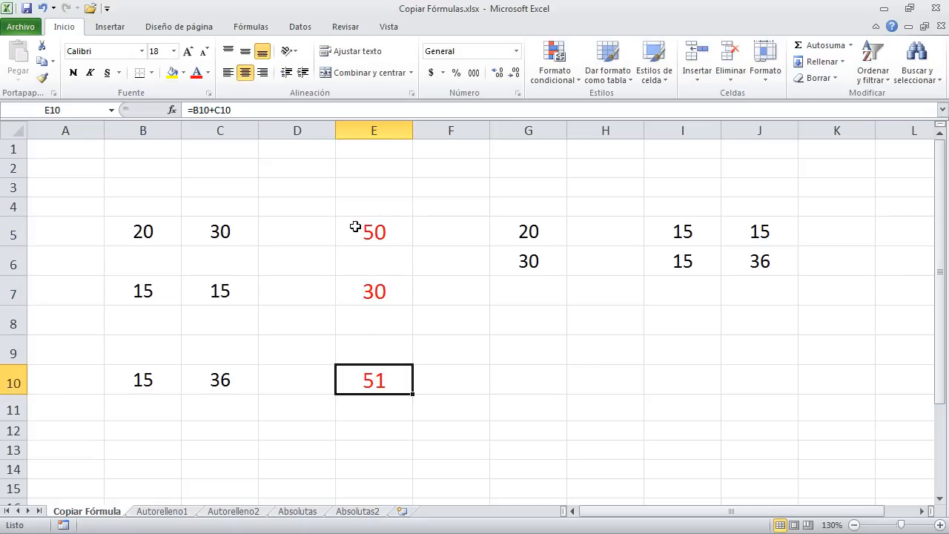
click(380, 229)
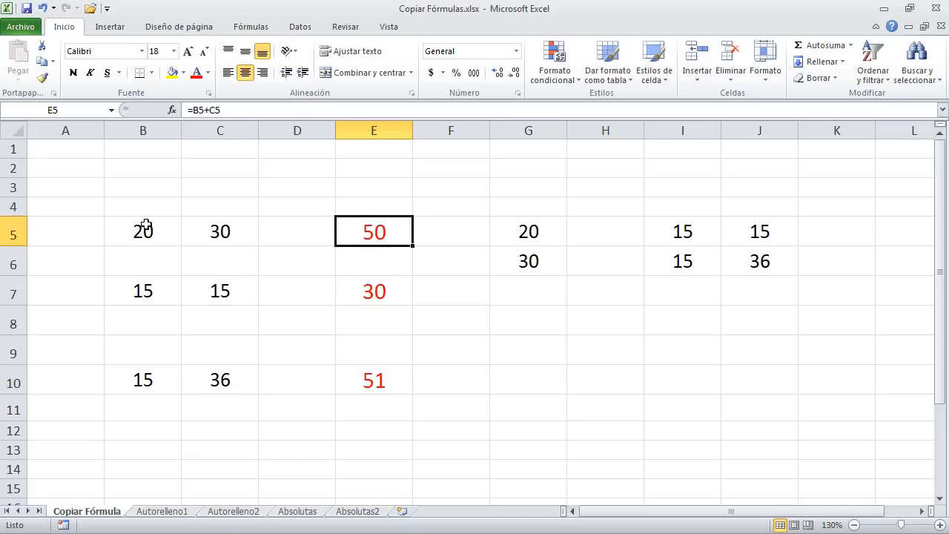
click(376, 294)
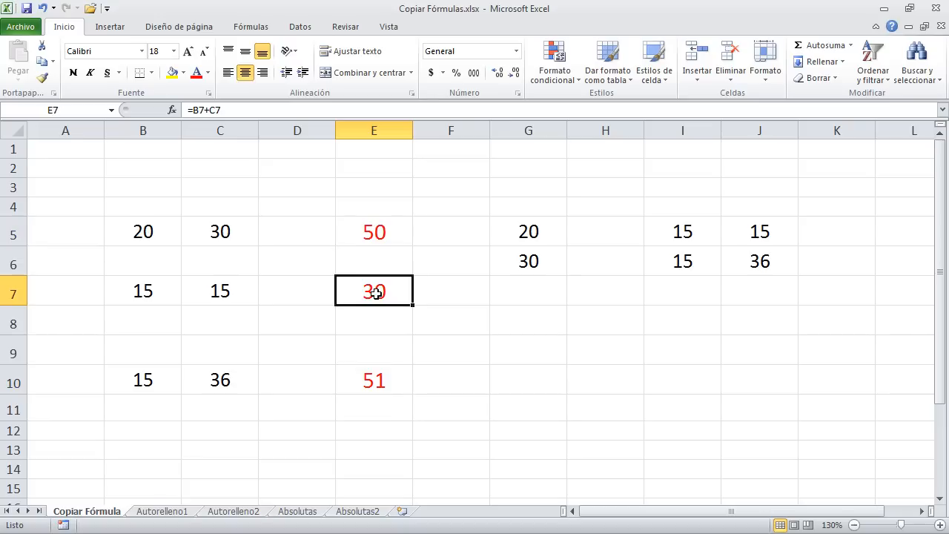
Compare the source cells B5:C5 of the E5 formula with the row numbers referenced in E7 and E10
click(371, 232)
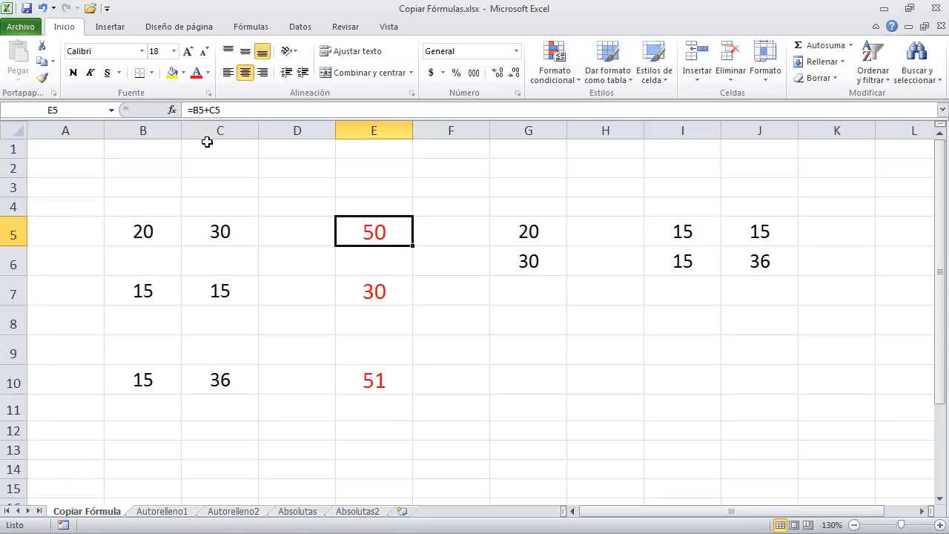
drag(245, 240, 148, 233)
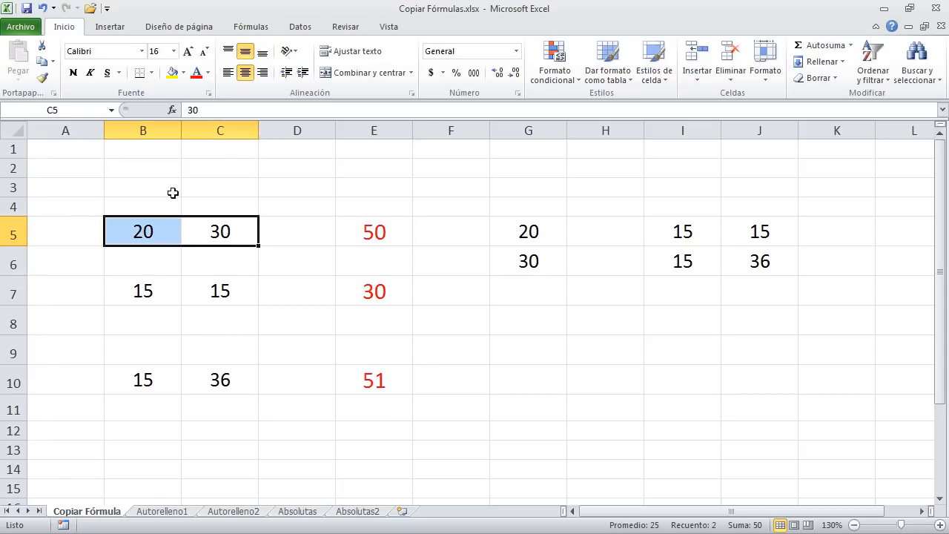
click(372, 292)
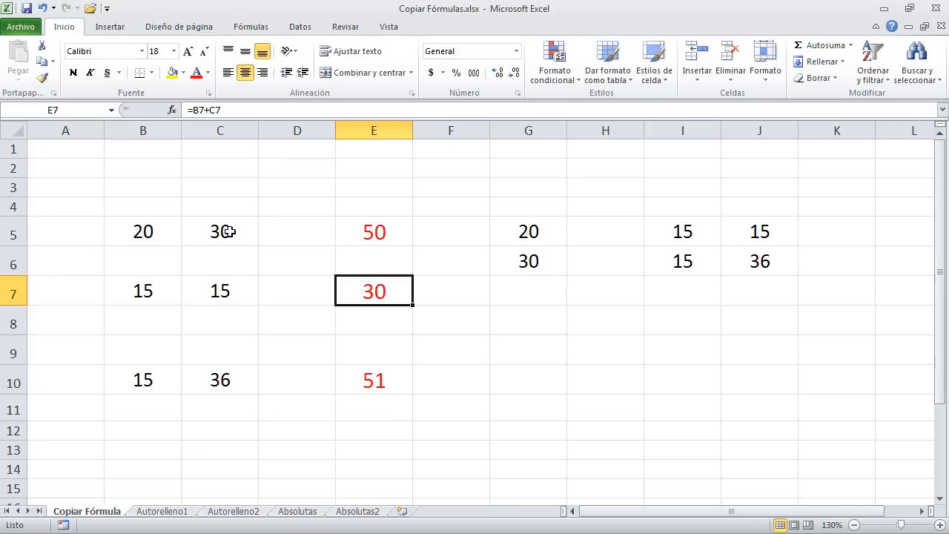
click(220, 110)
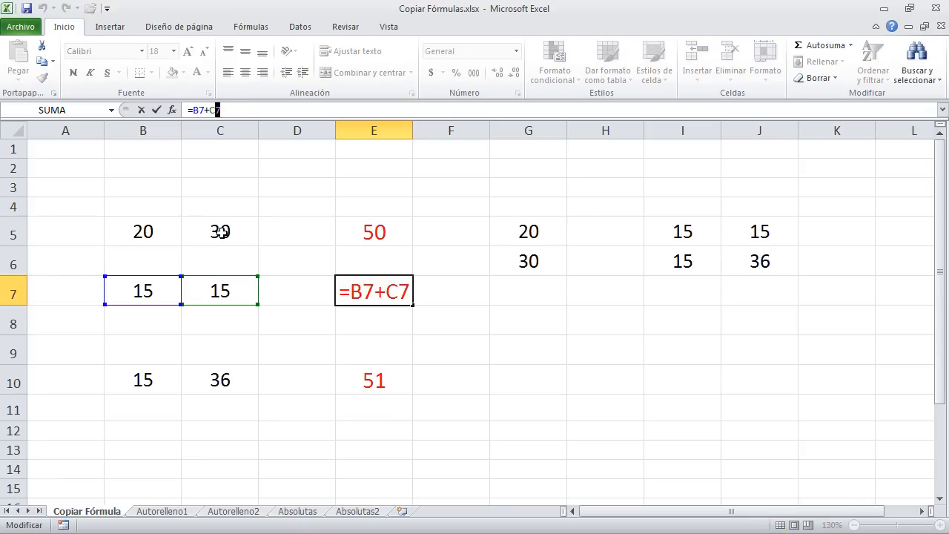
key(ctrl+Return)
click(370, 382)
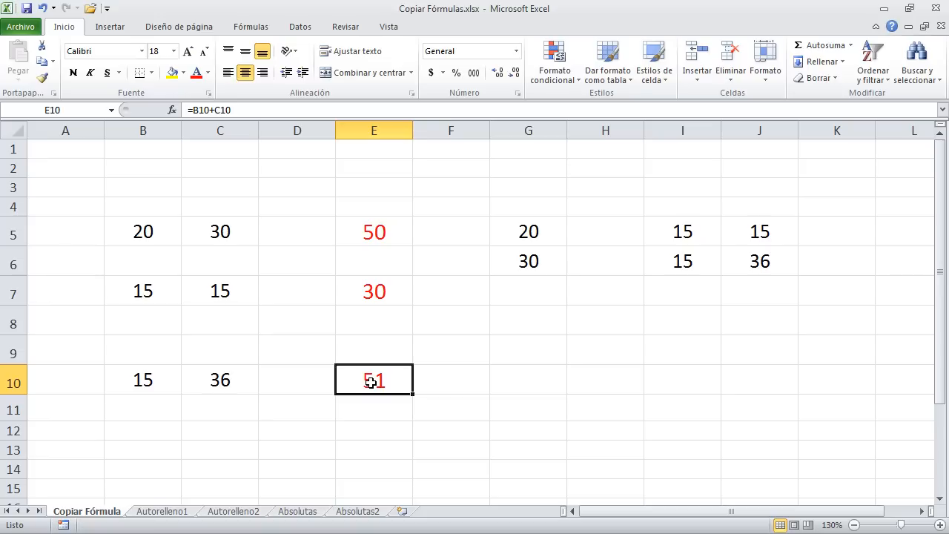
Examine the references of the E5 formula against E10 and source cell C5, without changing the formula
click(382, 234)
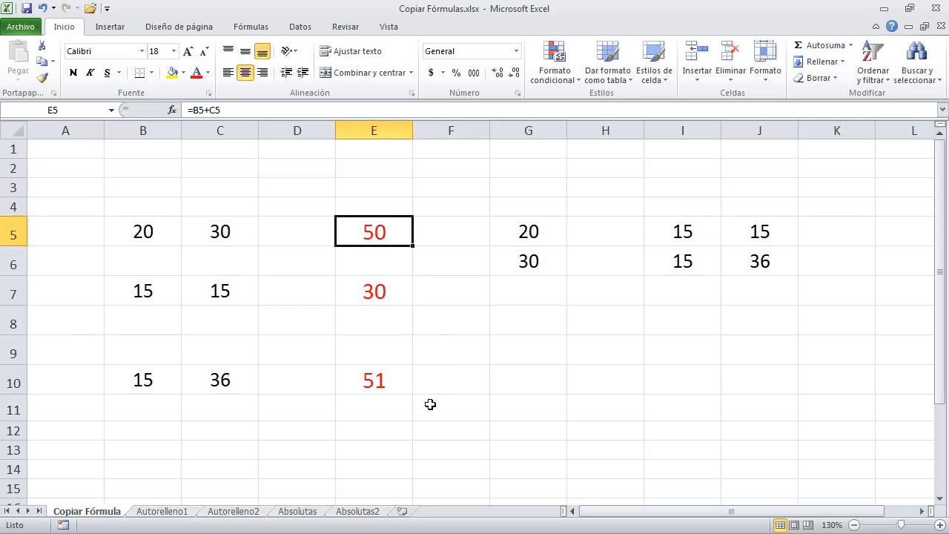
click(366, 379)
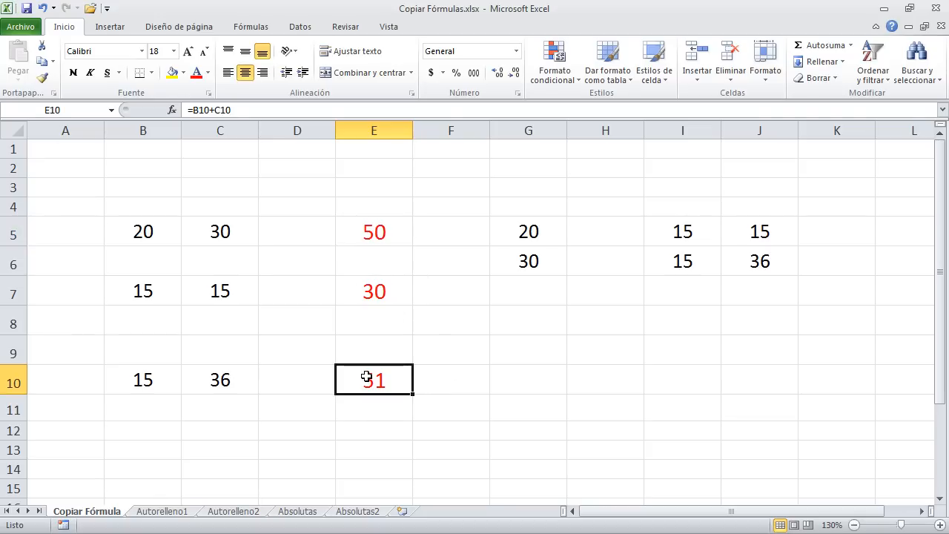
click(227, 232)
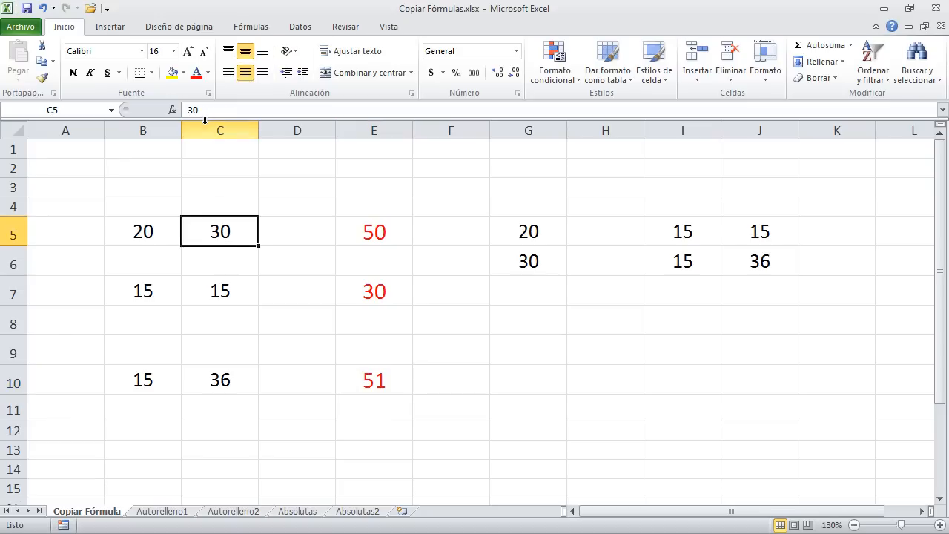
click(370, 241)
click(229, 108)
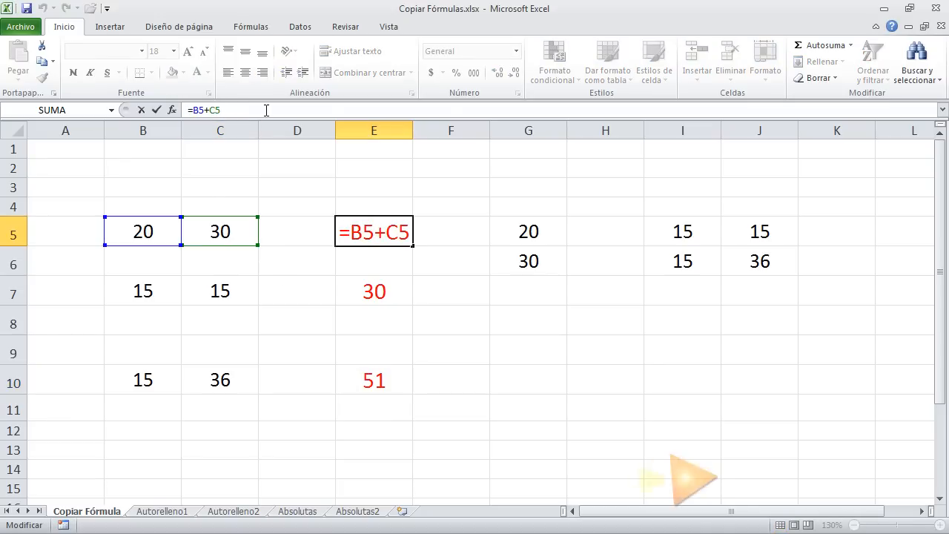
key(Escape)
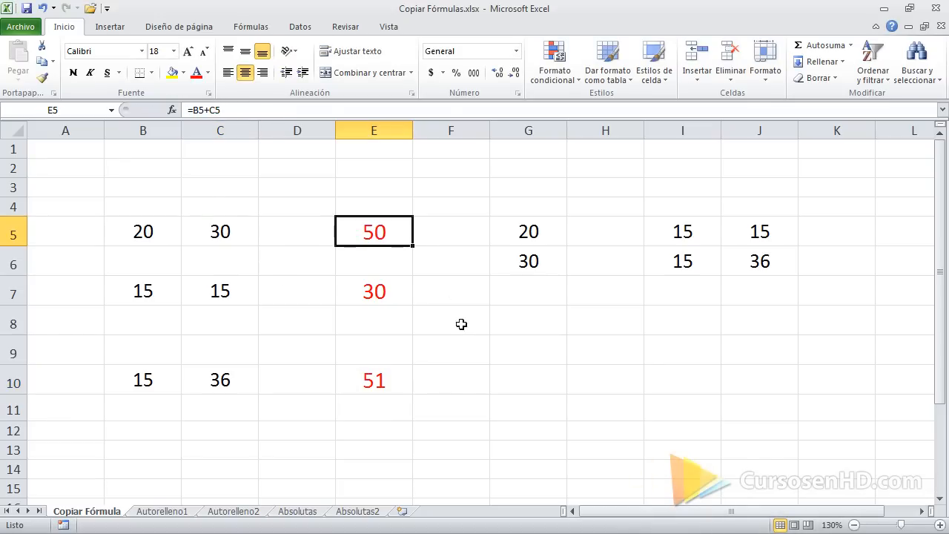
Examine the row numbers in the E10 formula's references and return to the original formula in E5
click(379, 384)
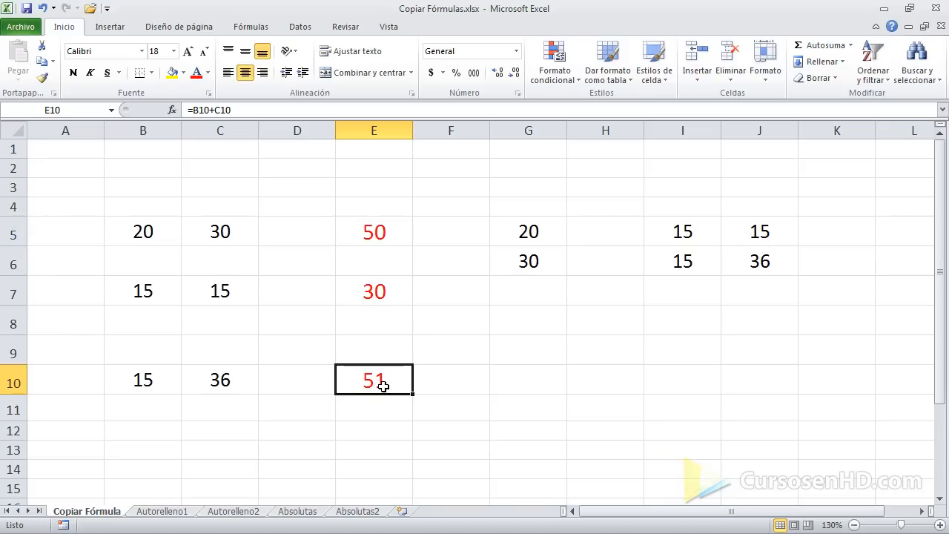
click(243, 106)
click(205, 110)
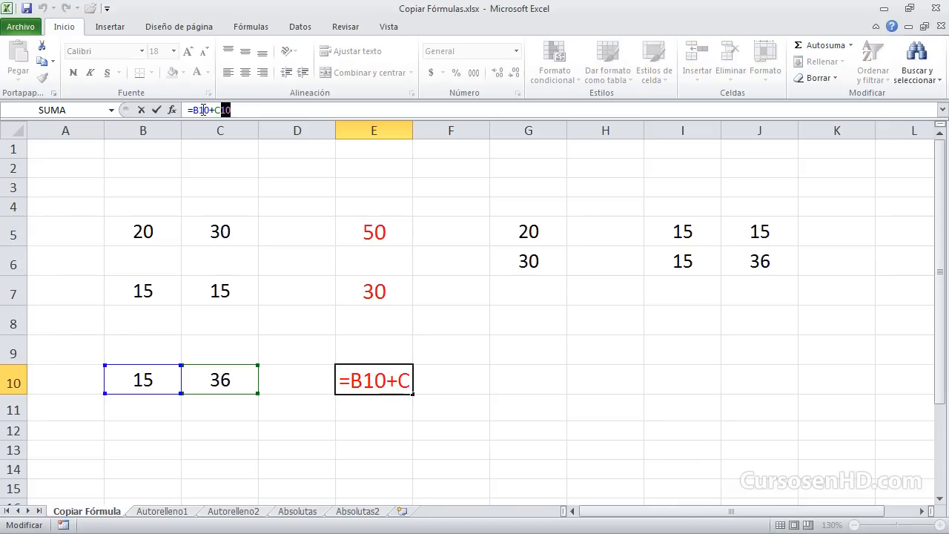
click(379, 229)
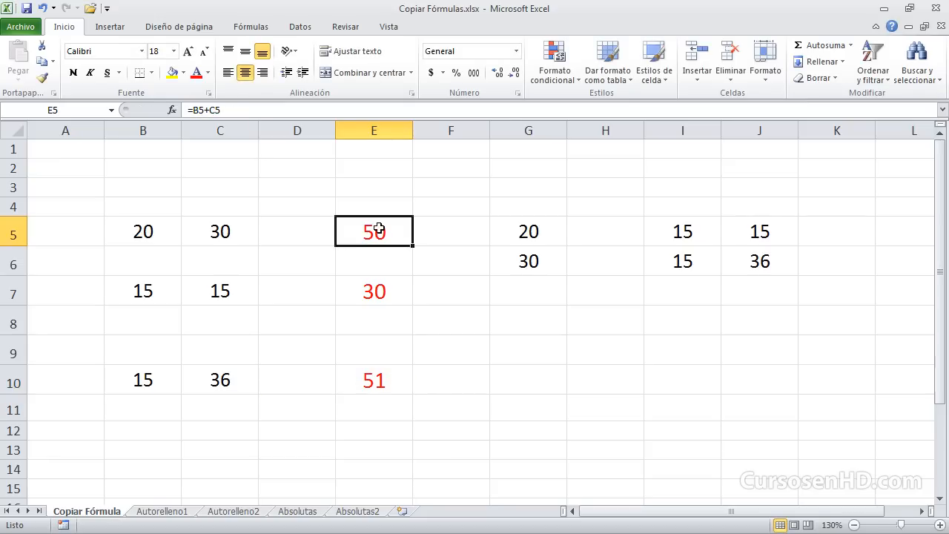
Review the relative references of all three sum formulas in column E, going between E5, E7 and E10
click(382, 286)
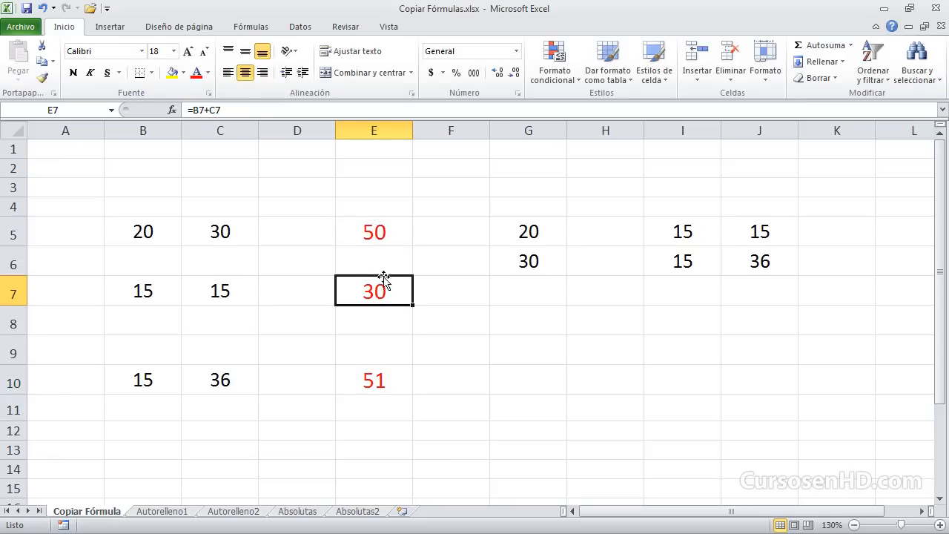
click(372, 230)
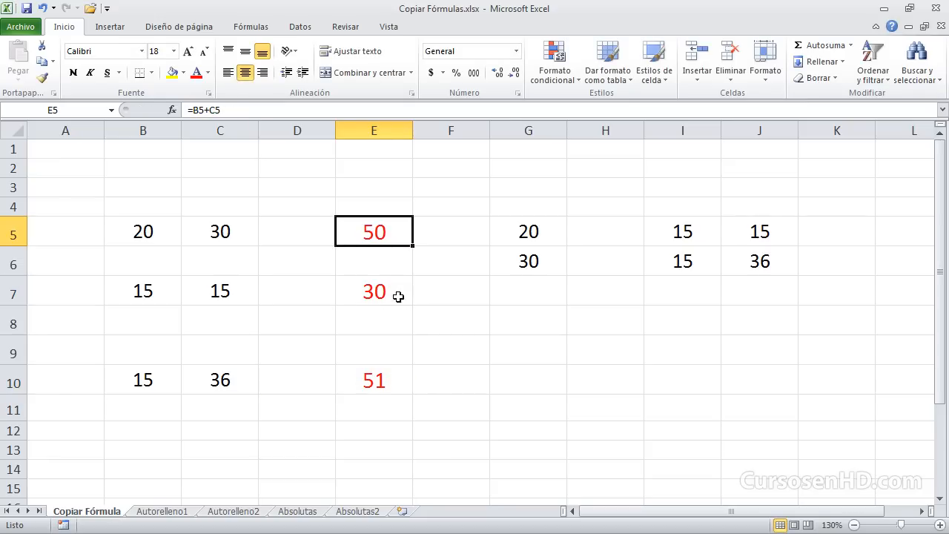
click(370, 291)
click(375, 387)
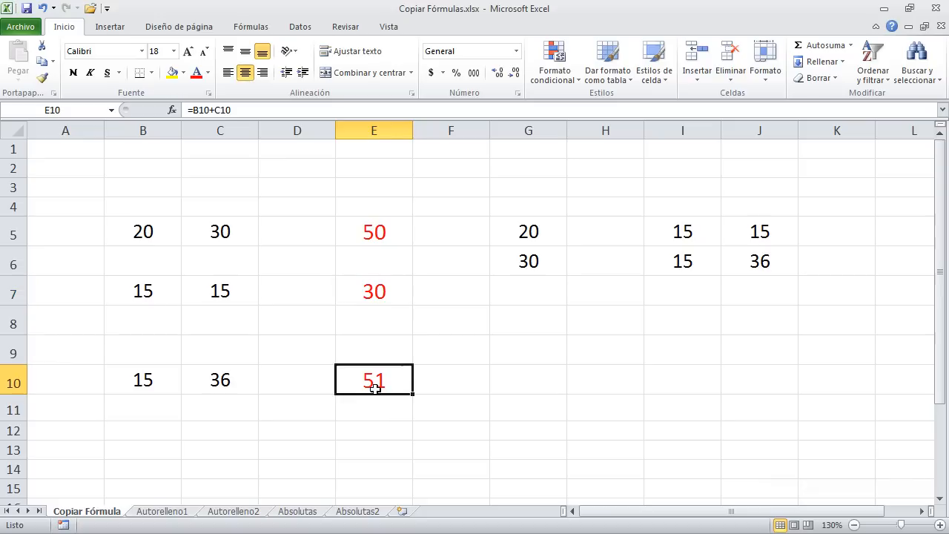
click(383, 293)
click(375, 236)
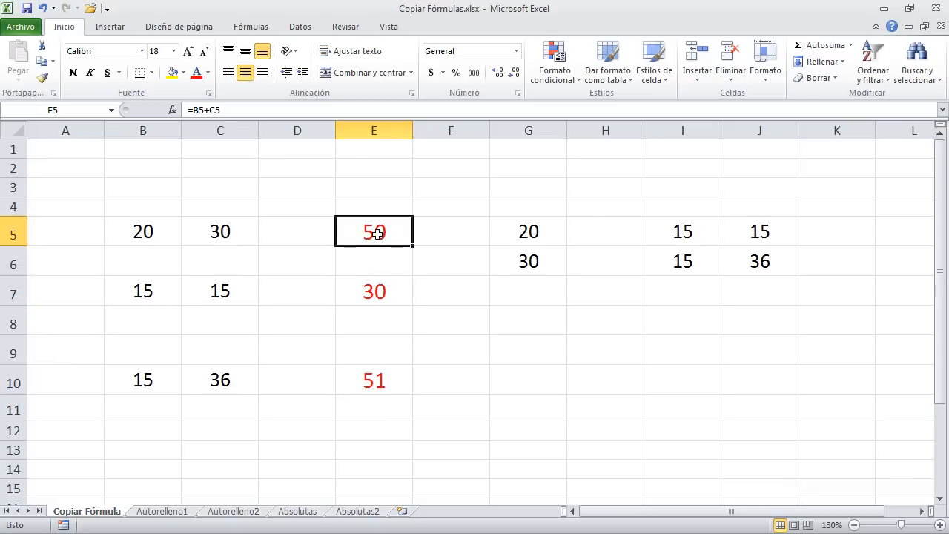
click(376, 381)
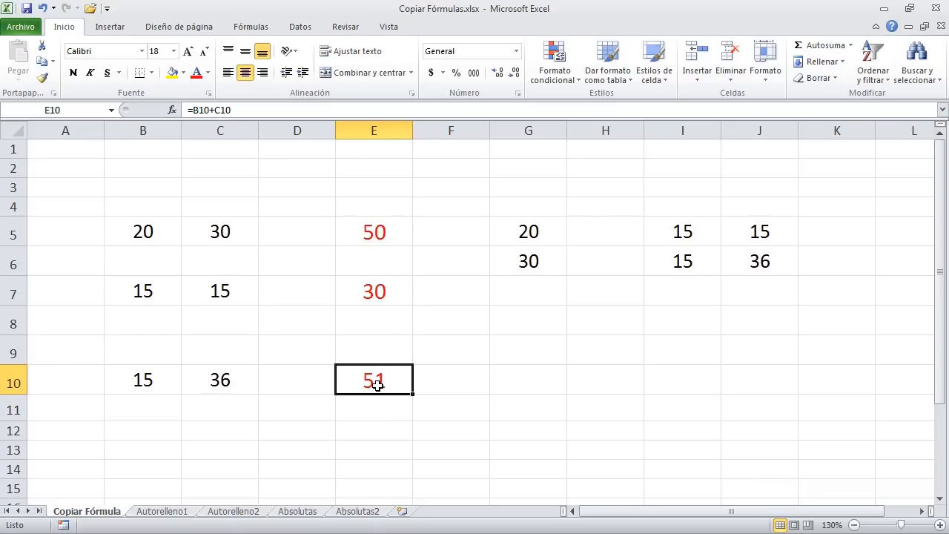
Clear the sum formulas from the range E5:E10
drag(375, 385, 369, 232)
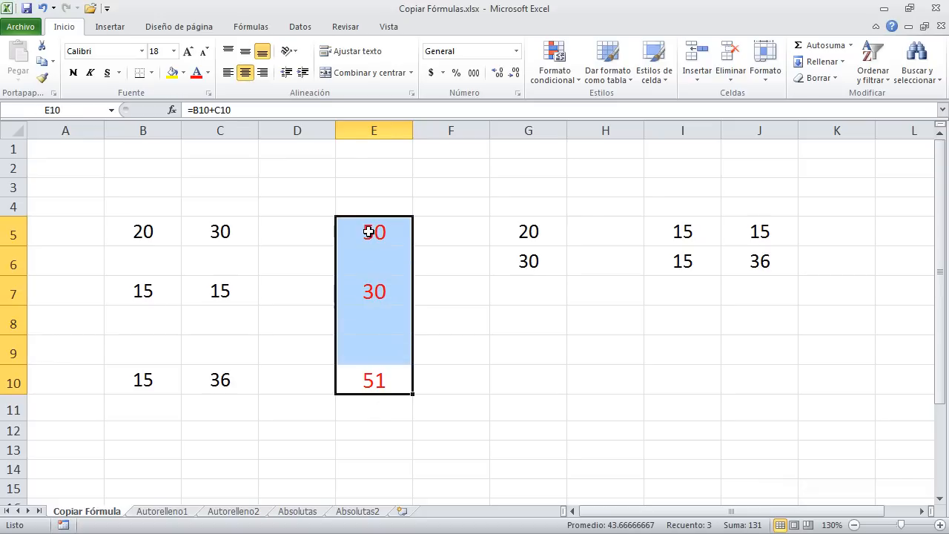
key(Delete)
click(368, 232)
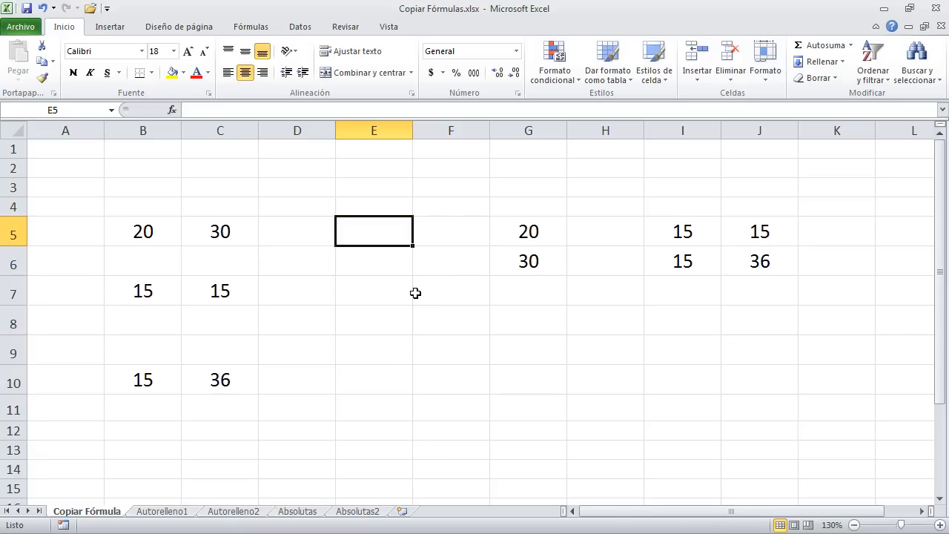
Enter the formula =B5+C5 in cell E6, one row below its source numbers
click(361, 264)
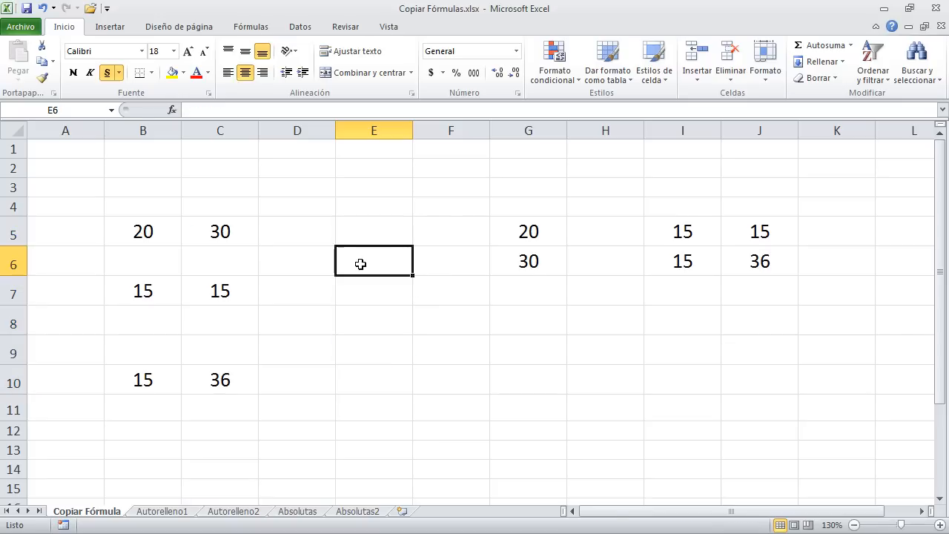
double_click(370, 271)
text(=)
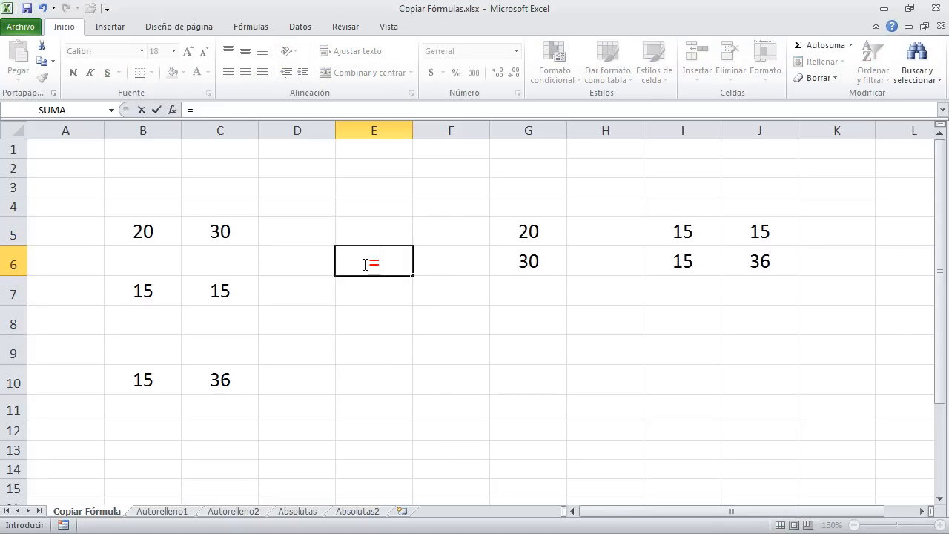
click(149, 231)
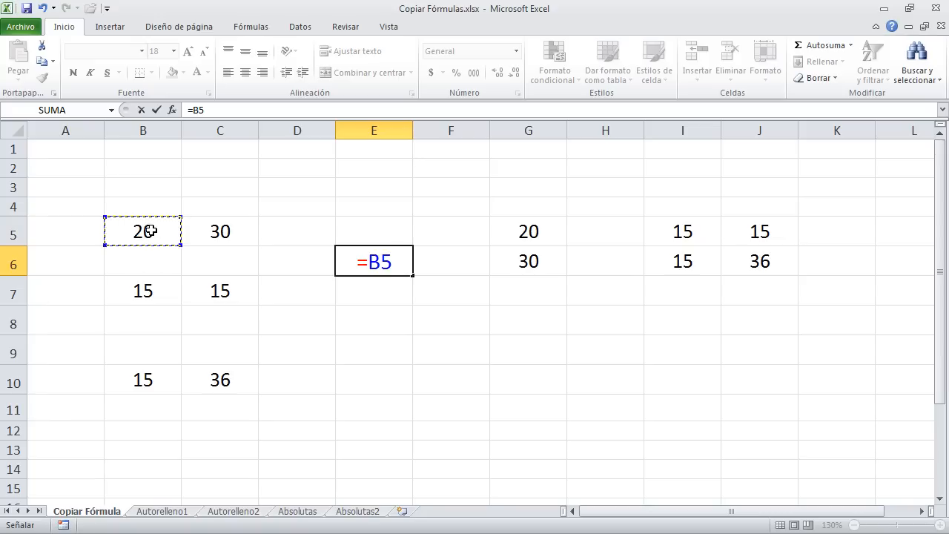
text(+)
click(224, 232)
key(Return)
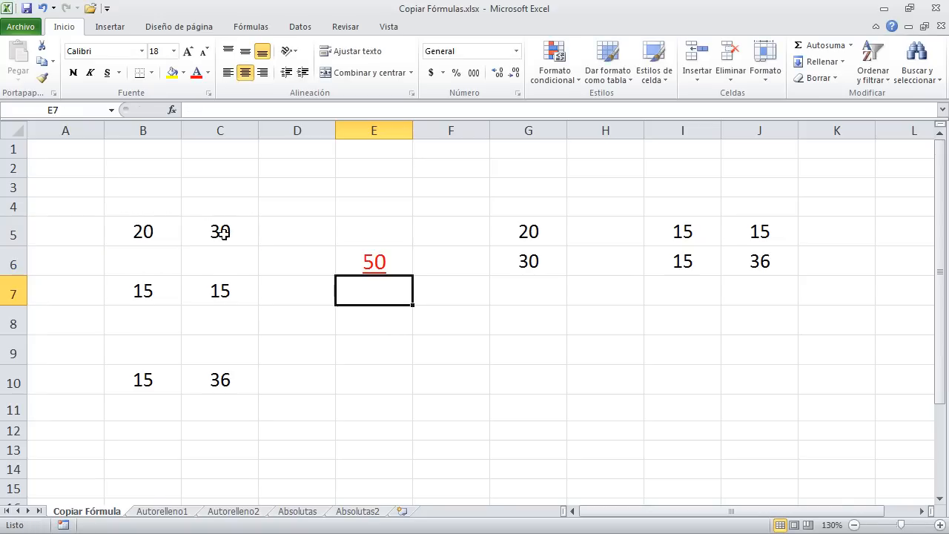
key(Up)
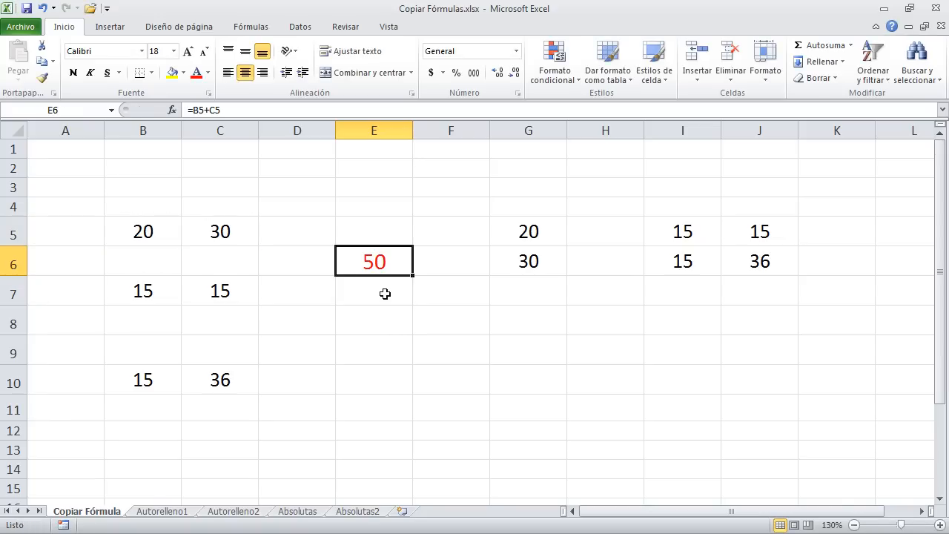
Compare the position of source cells B5:C5 with the formula cell E6 and the empty cell E7
drag(117, 232, 192, 222)
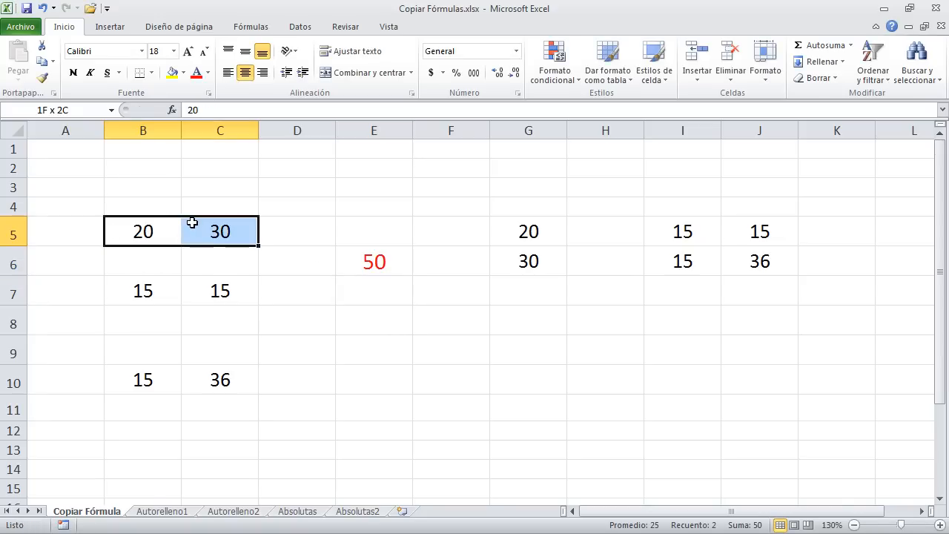
click(377, 261)
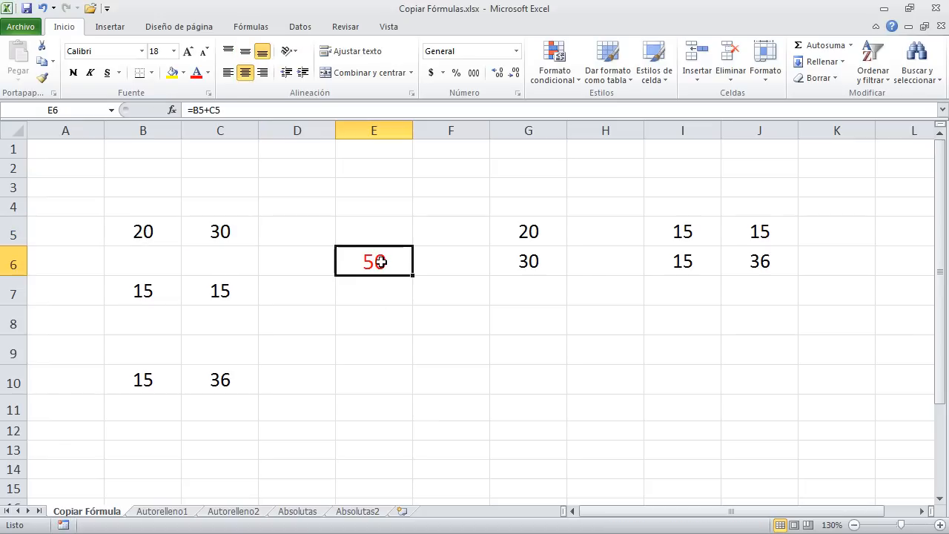
click(384, 298)
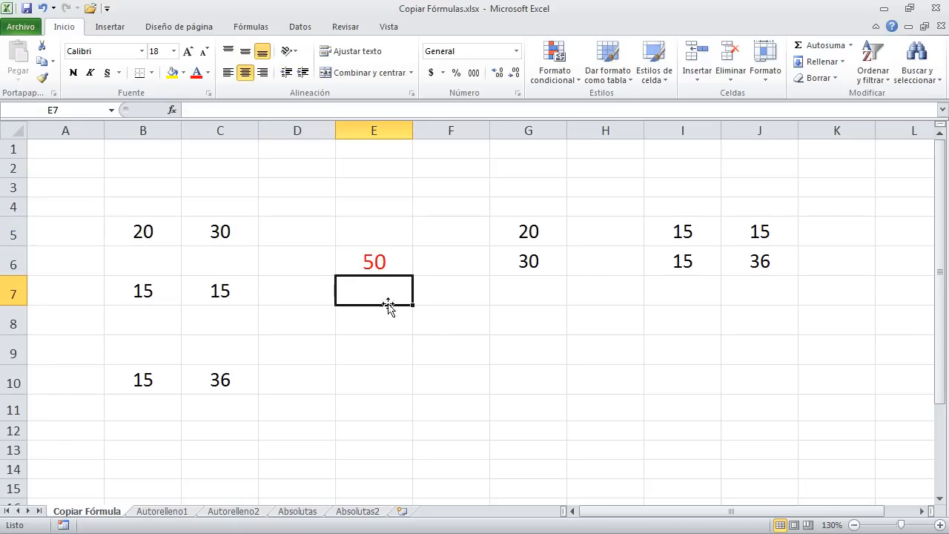
Copy the sum formula from E6 into cell E7 directly below it
click(375, 259)
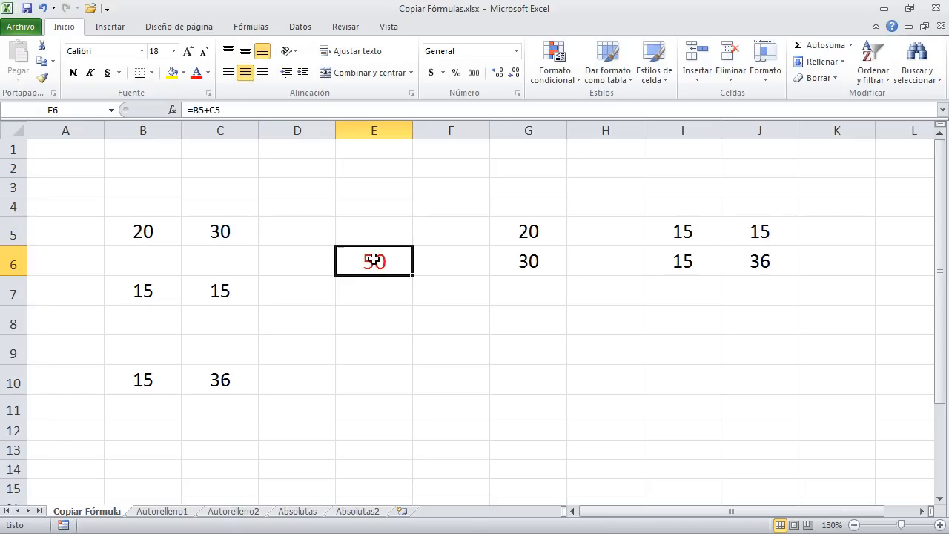
key(ctrl+c)
click(380, 287)
key(ctrl+v)
key(Escape)
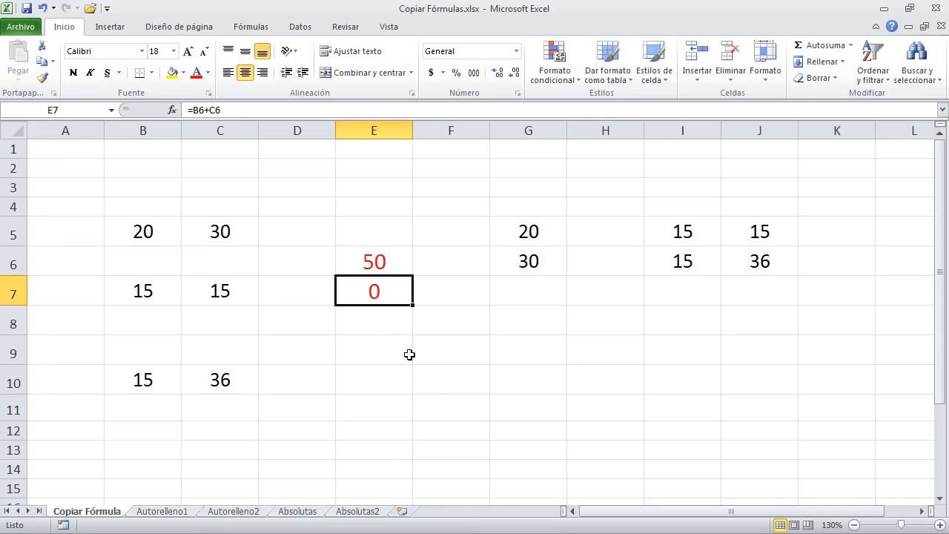
Compare the cells referenced by the copied formula in E7 with those referenced by the original in E6
double_click(378, 291)
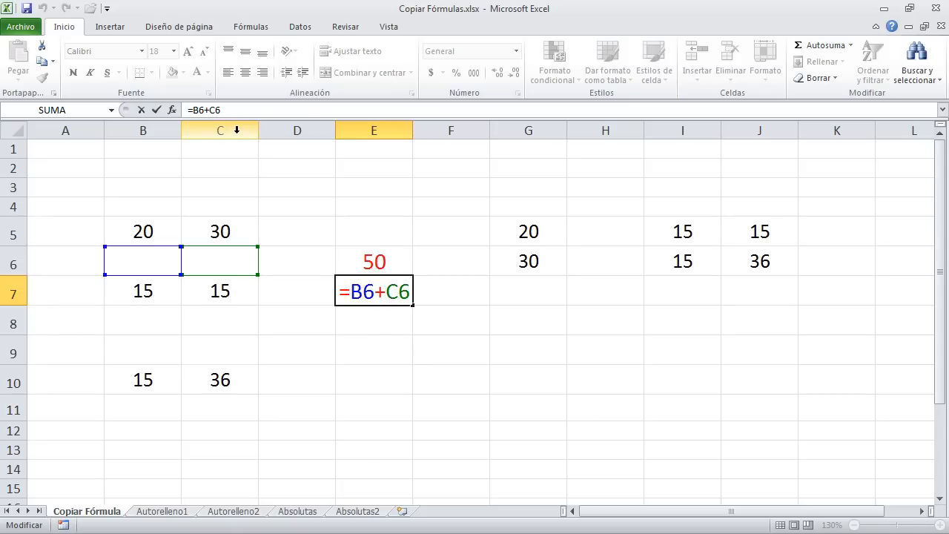
double_click(373, 262)
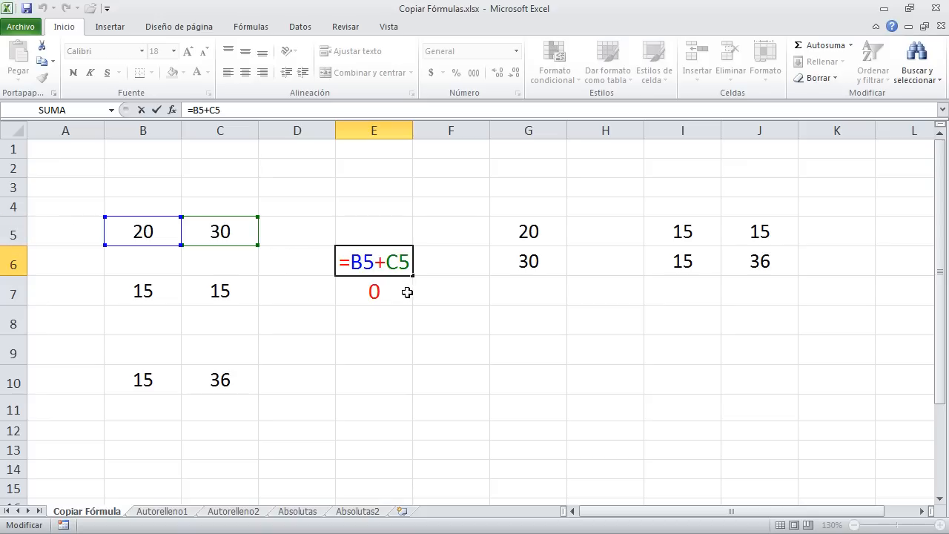
key(ctrl+Return)
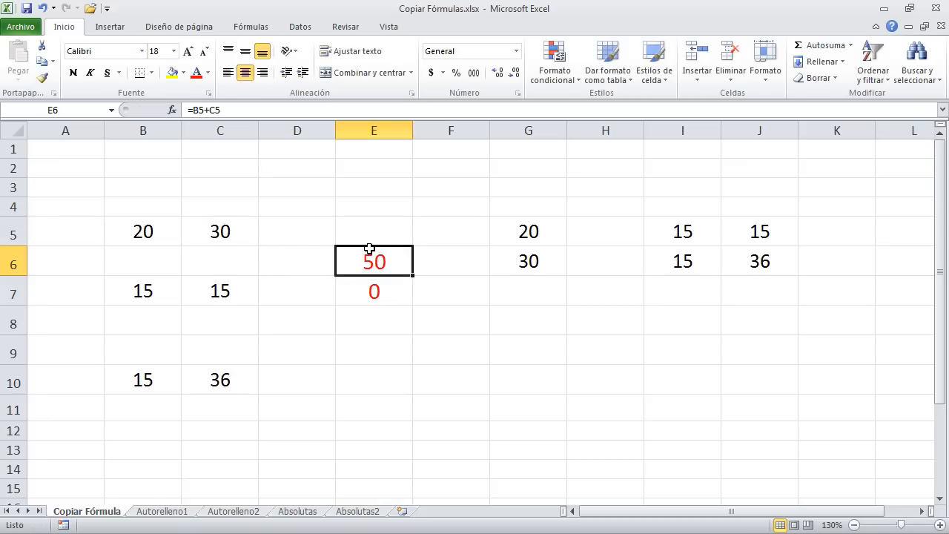
Compare the position of cell E13 with B12:C12 one row above, and examine the source pair B7:C7
click(373, 449)
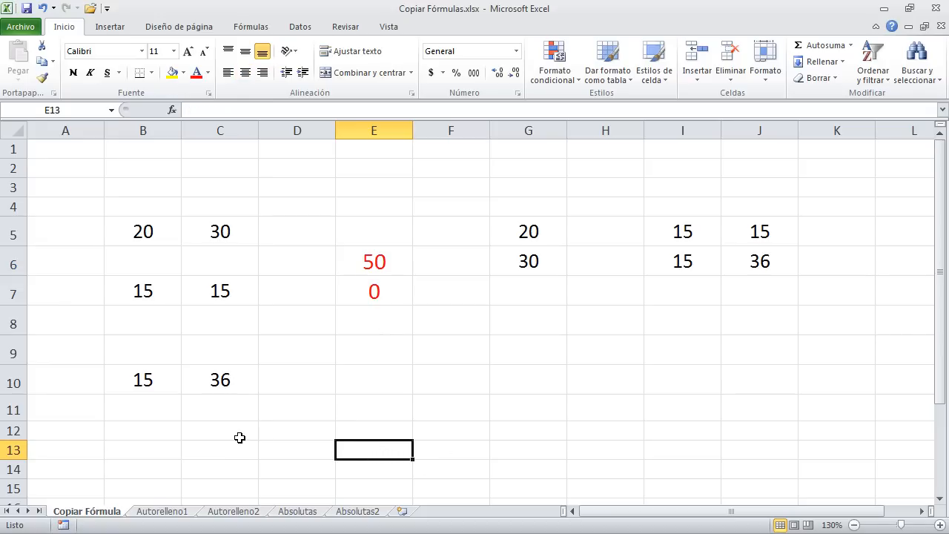
drag(233, 433, 181, 430)
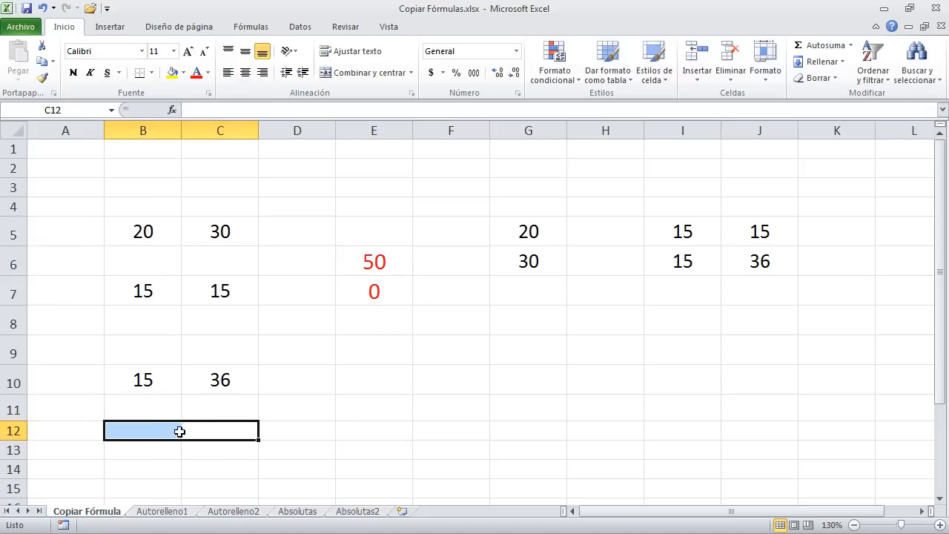
click(378, 448)
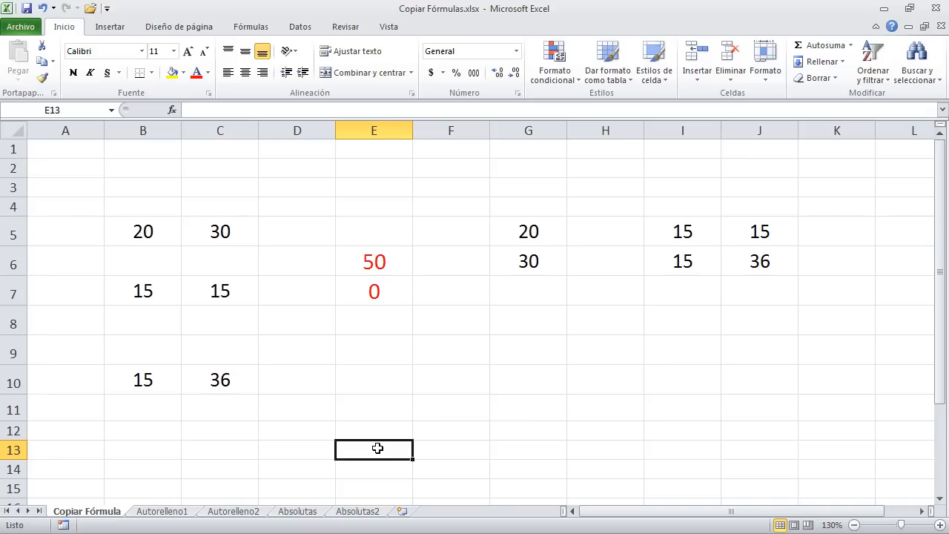
drag(222, 293, 152, 293)
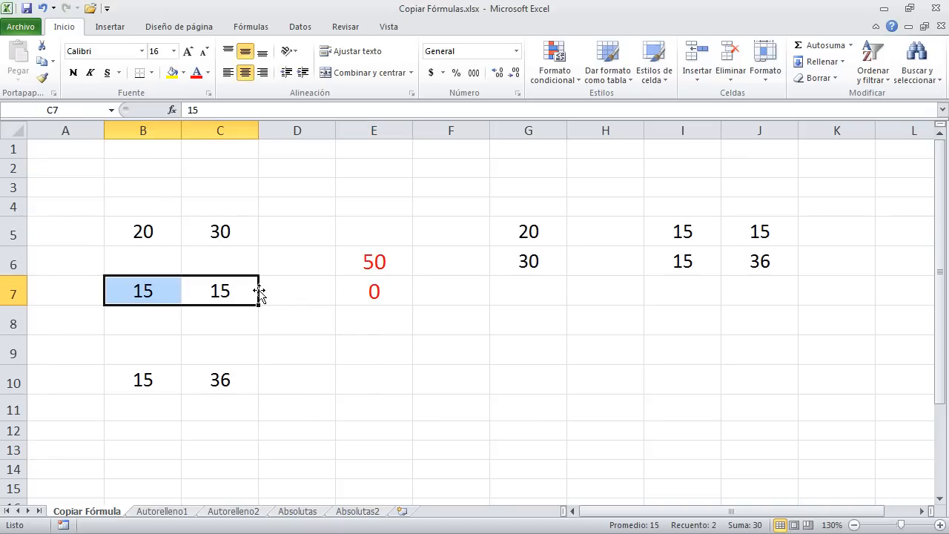
Copy the sum formula from E6 into E8 and E11, one row below their source numbers
click(375, 260)
key(ctrl+c)
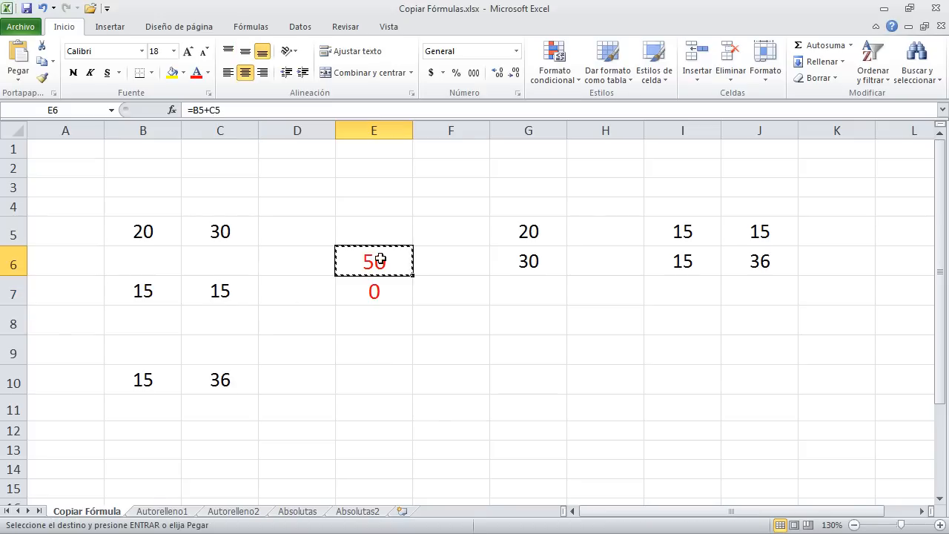
click(371, 330)
key(ctrl+v)
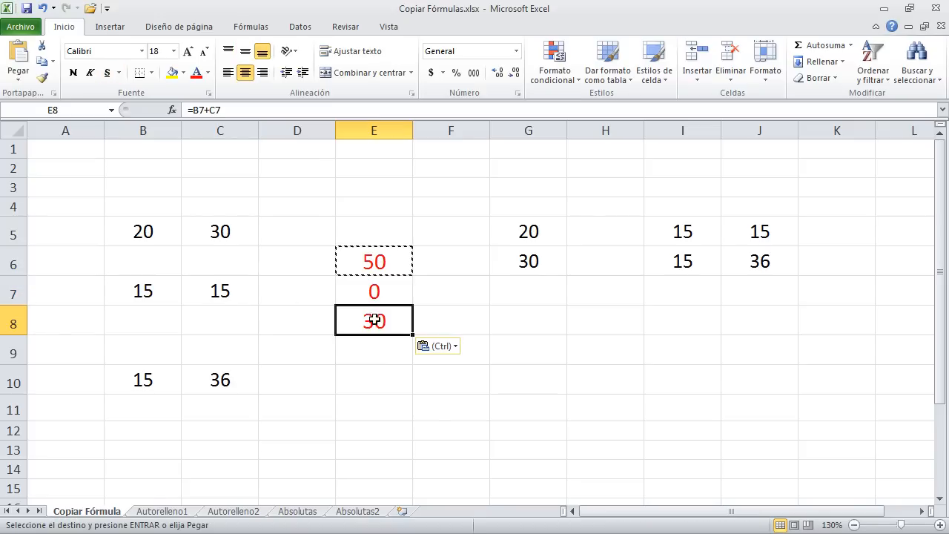
click(371, 408)
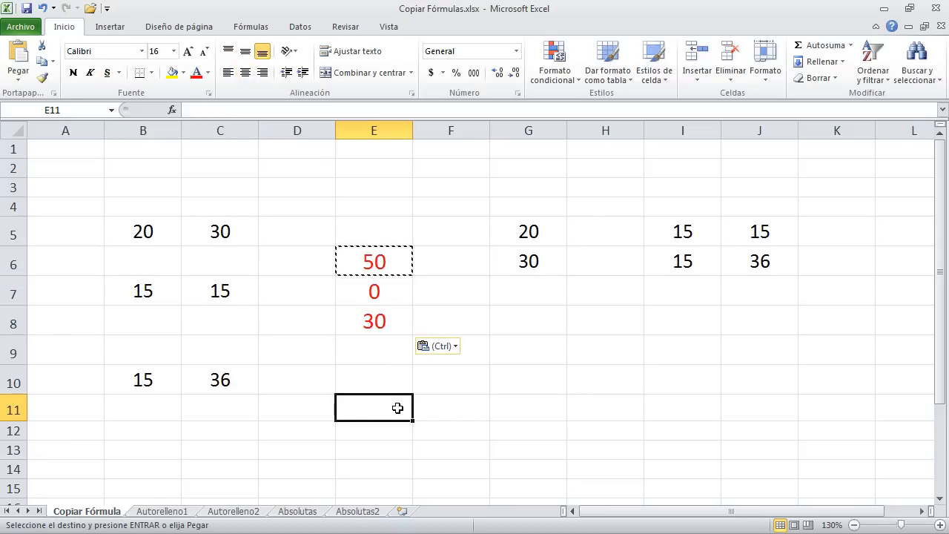
key(ctrl+v)
key(Escape)
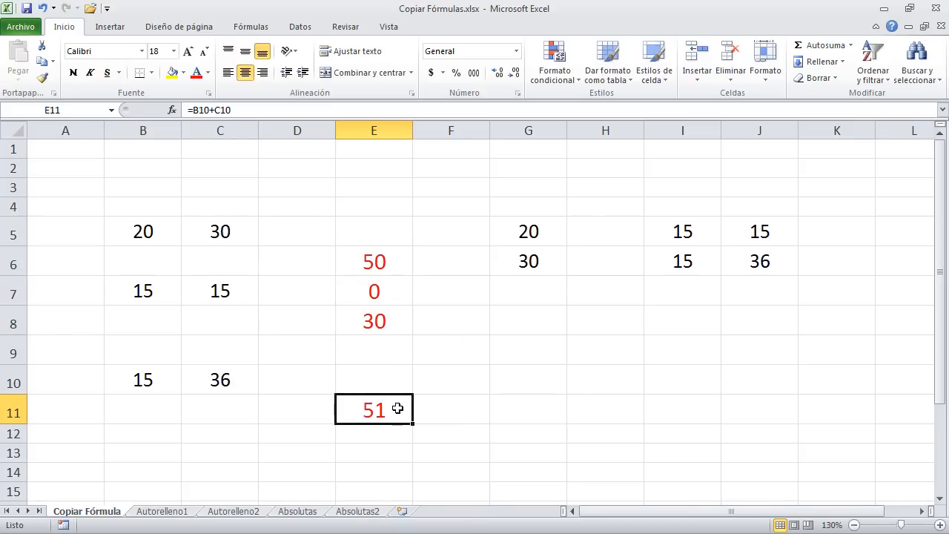
Clear the misplaced formula from E7 and review the references of the formulas in E8, E11 and E6
click(378, 292)
key(Delete)
double_click(376, 321)
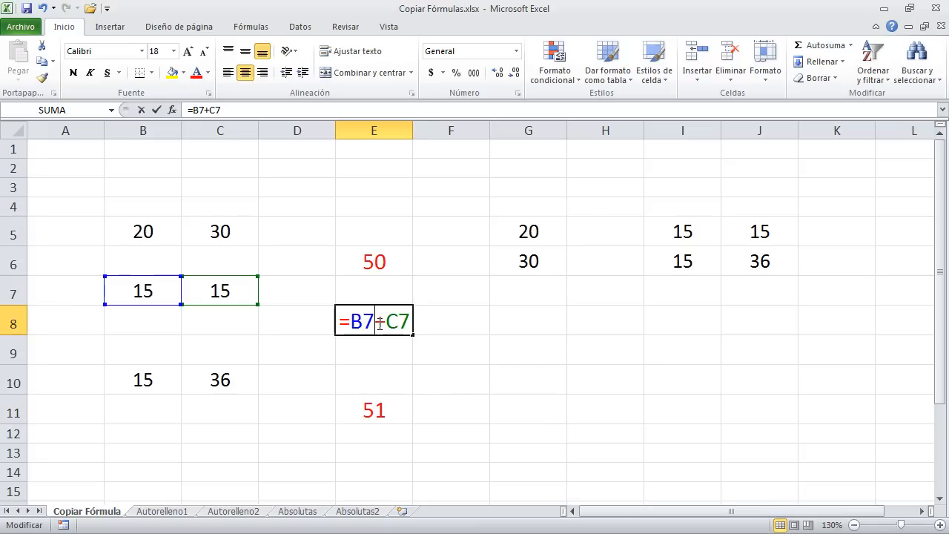
double_click(379, 410)
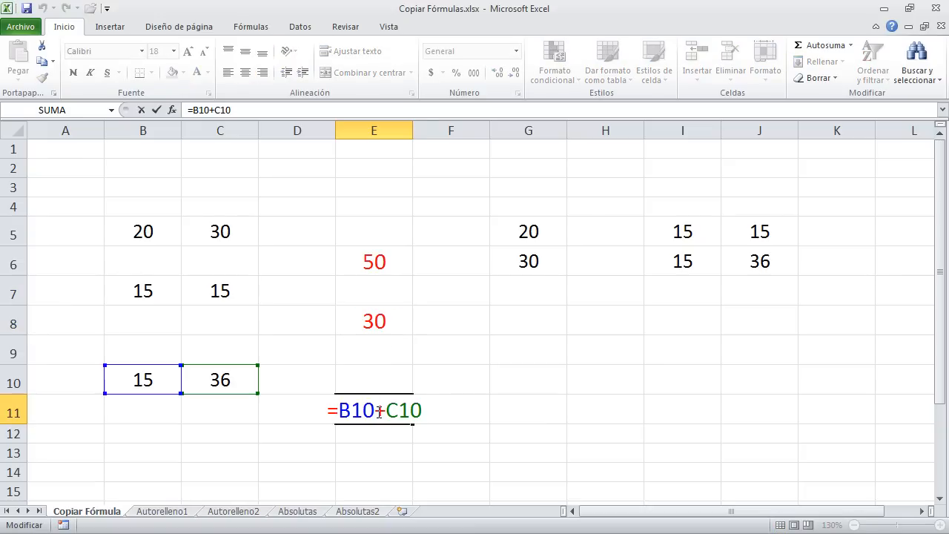
double_click(383, 261)
key(Escape)
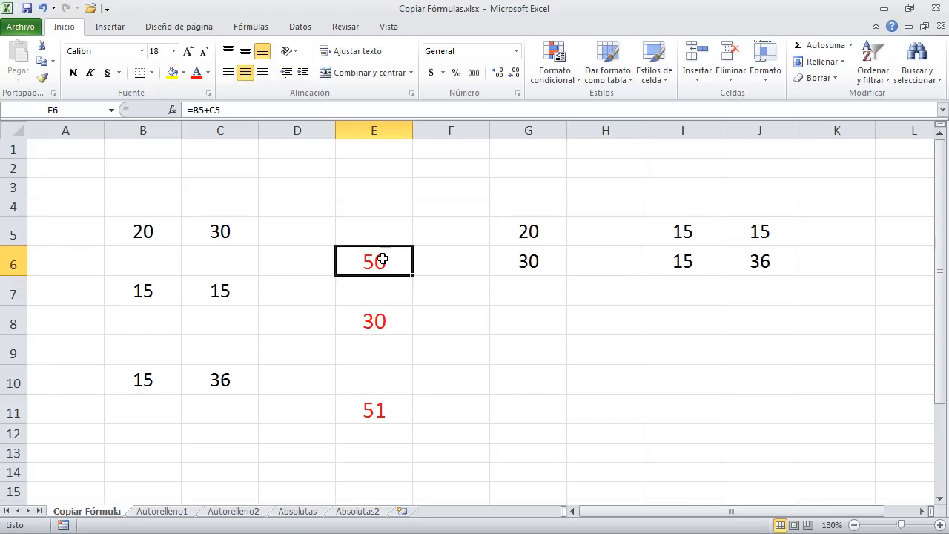
Copy the sum formula from E6 into cell D9, outside column E
click(375, 130)
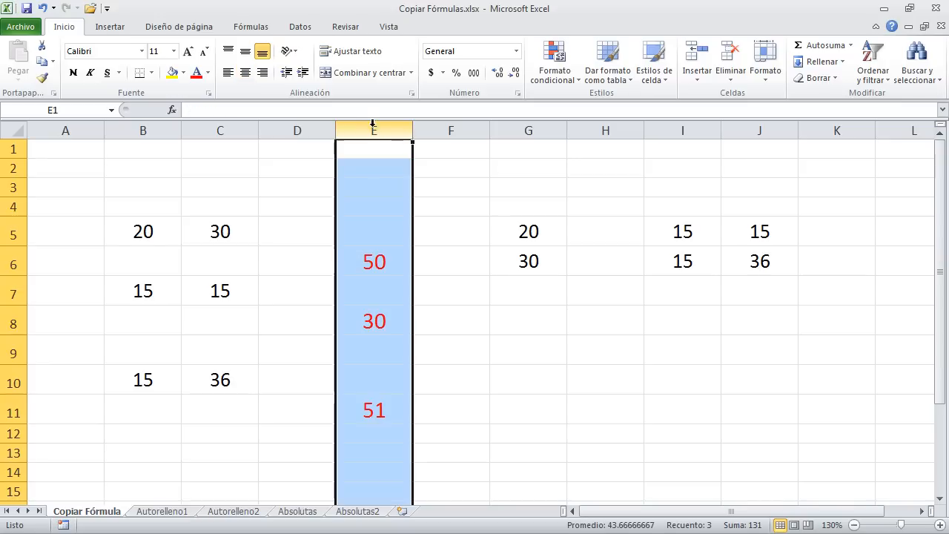
click(373, 326)
click(376, 263)
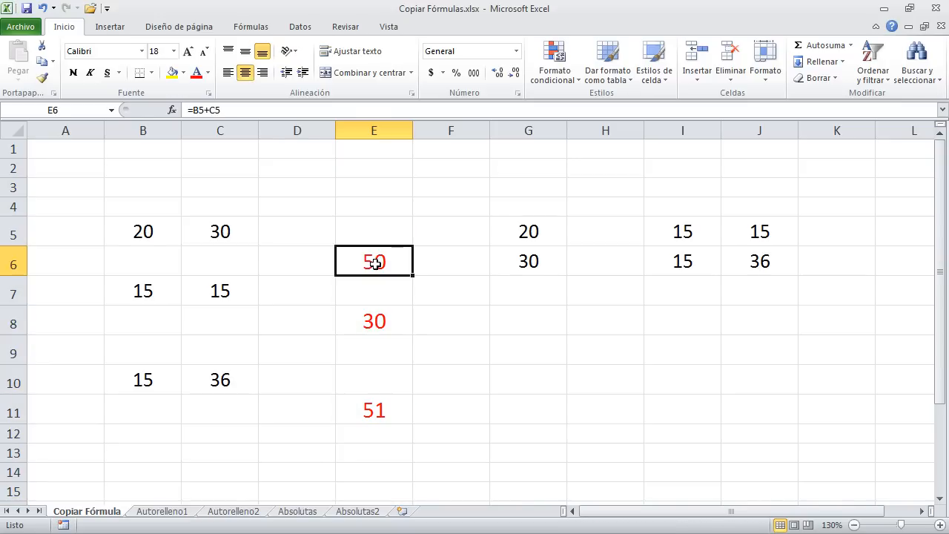
key(ctrl+c)
click(297, 356)
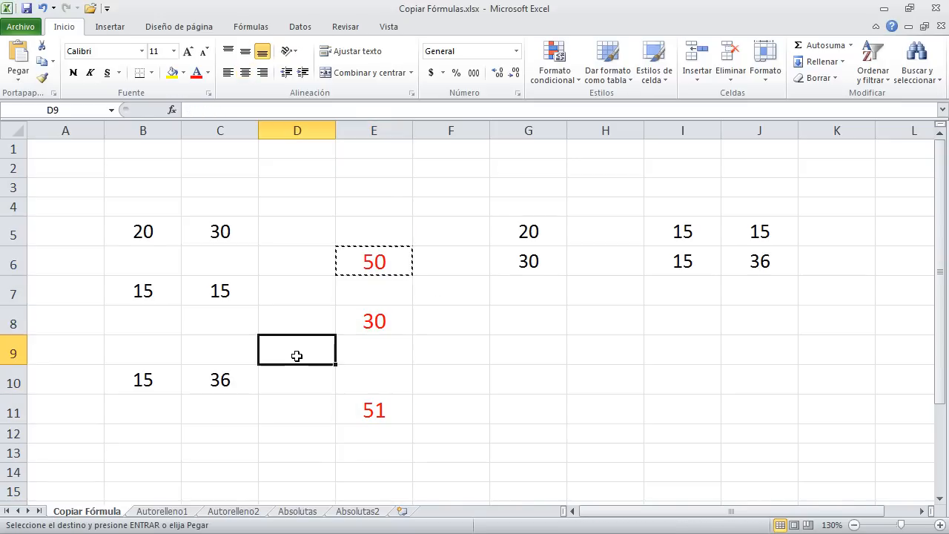
key(ctrl+v)
key(Escape)
Inspect the references of the copied formula in D9 and clear that cell
key(F2)
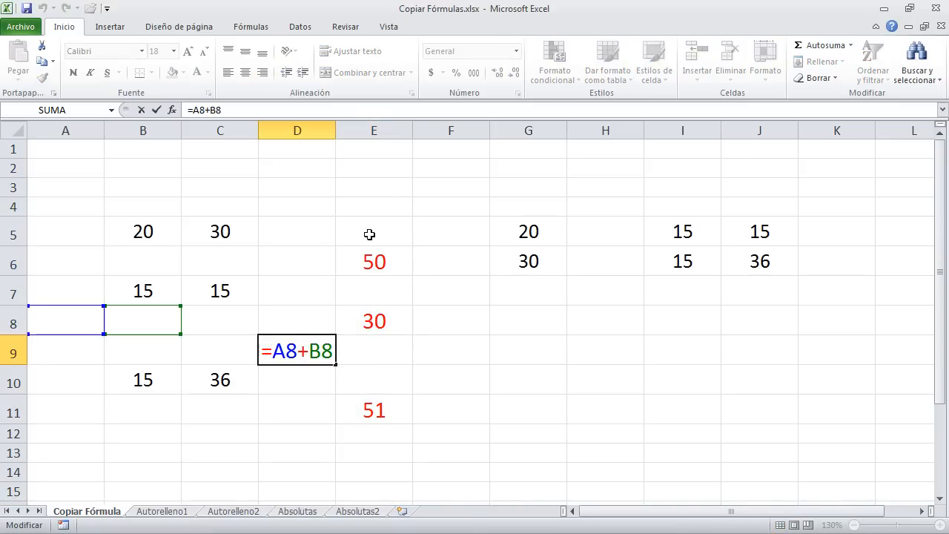
key(Left)
key(Left)
key(Left)
key(ctrl+Return)
key(Delete)
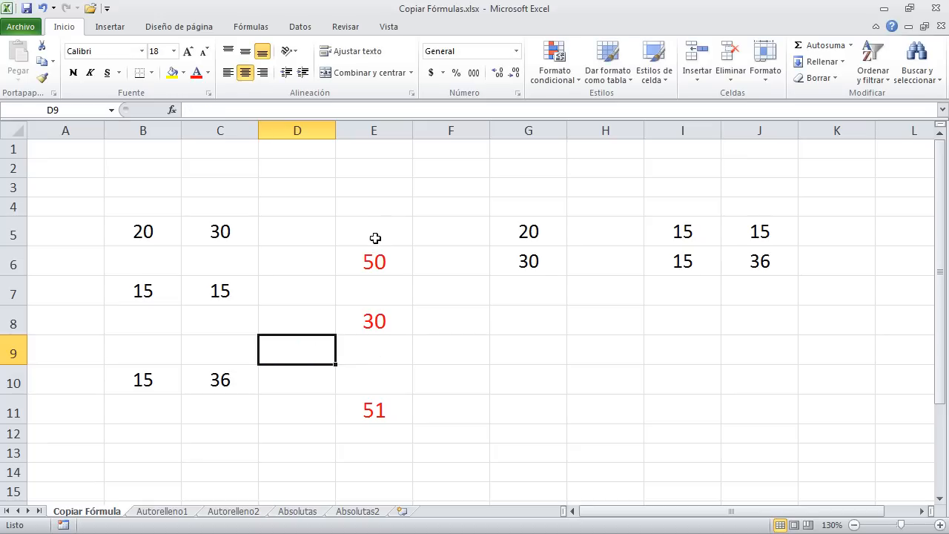
Compare formula column E with the source pairs B5:C5, B7:C7 and B10:C10
click(383, 123)
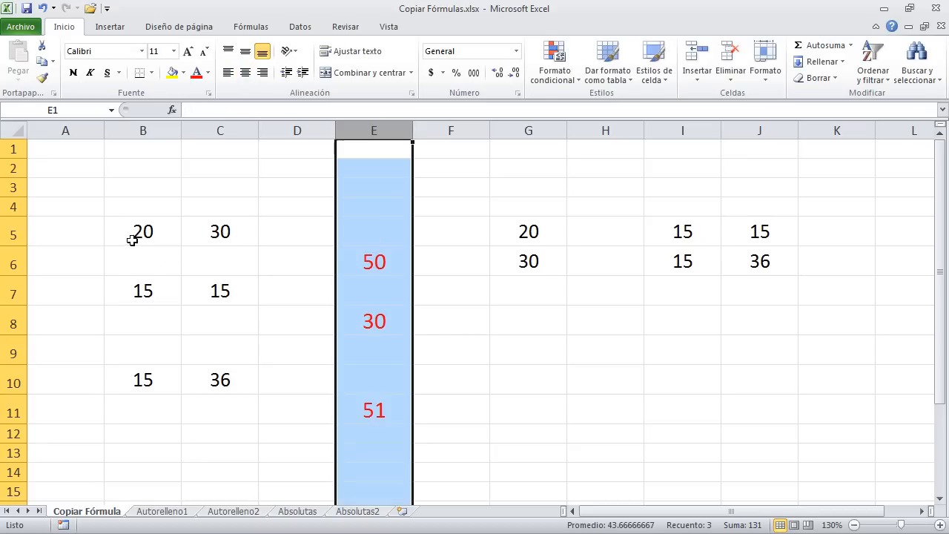
drag(129, 231, 237, 246)
drag(152, 290, 220, 292)
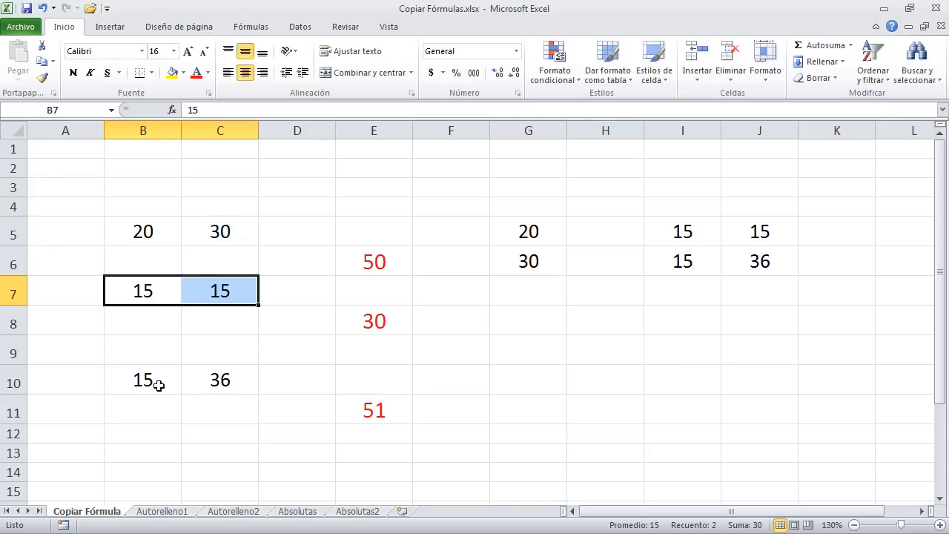
drag(159, 384, 217, 383)
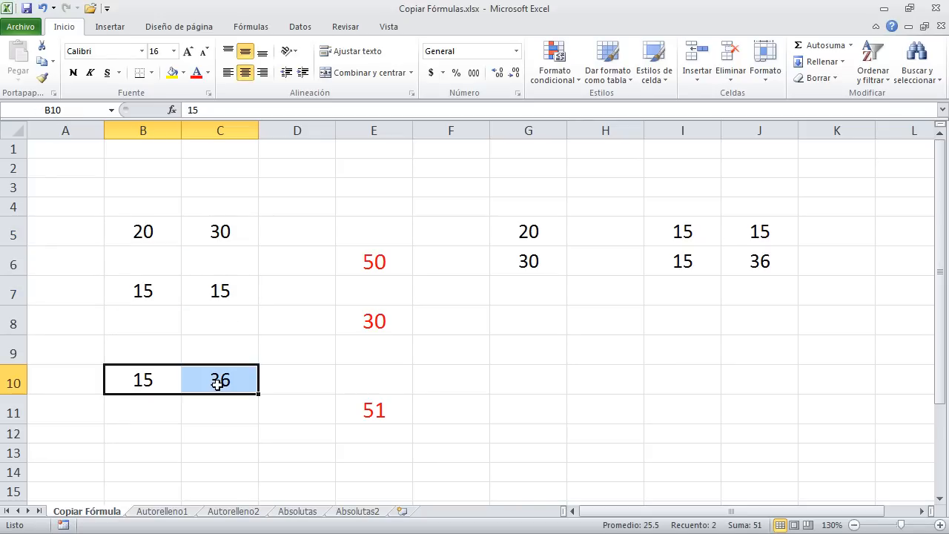
Clear the sum formulas from the range E6:E11
drag(374, 407, 378, 265)
key(Delete)
click(612, 290)
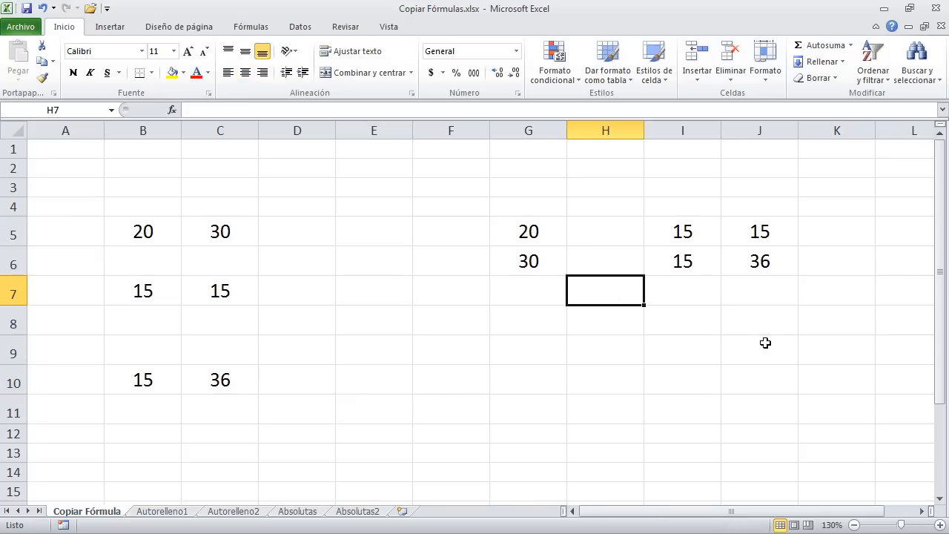
Compare the vertical result area in column E with the horizontal result area G7:J7 below the second data set
drag(345, 230, 353, 389)
click(345, 249)
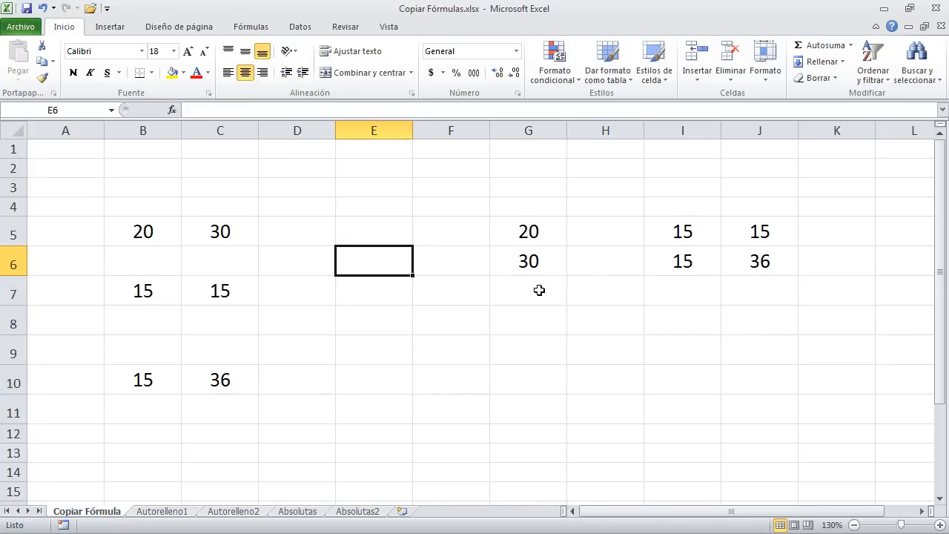
drag(533, 290, 741, 290)
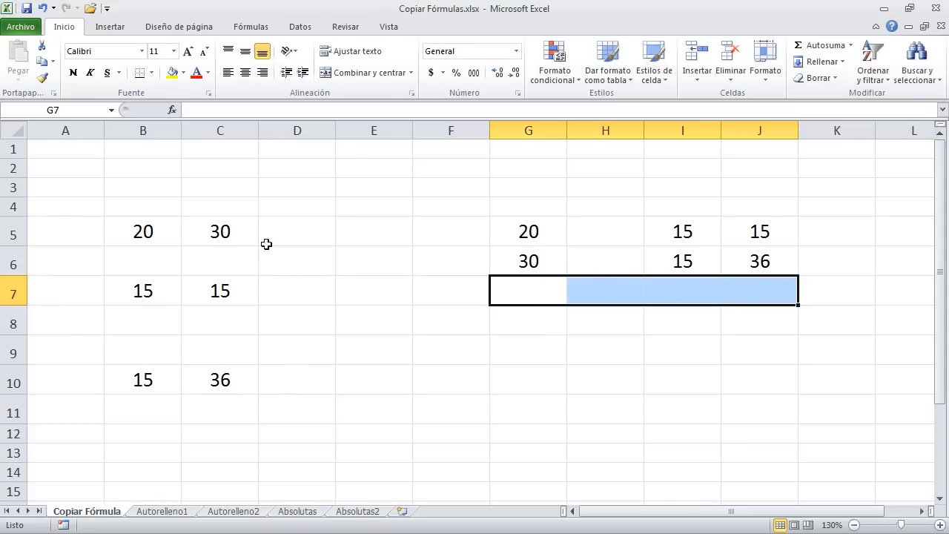
Enter the formula =G5+G6 in cell G8, two rows below its source numbers
click(539, 297)
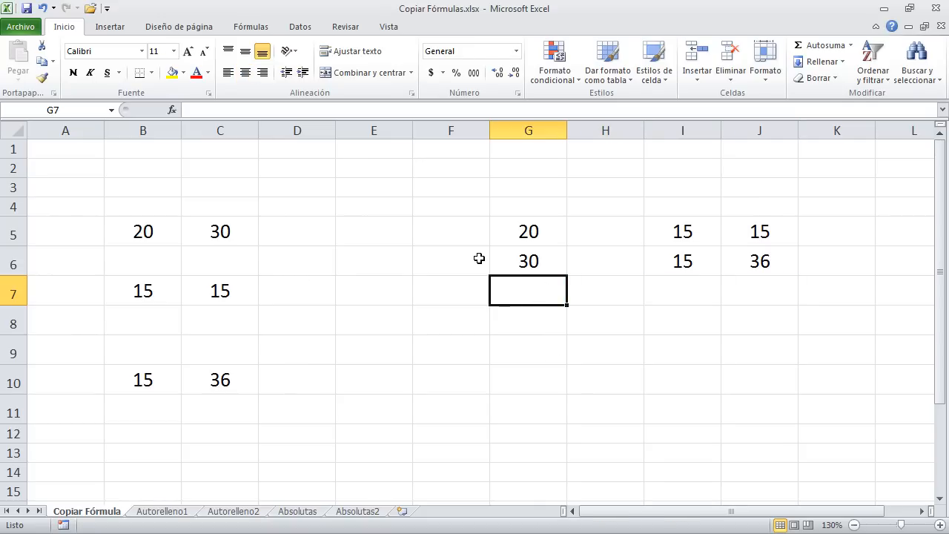
key(Return)
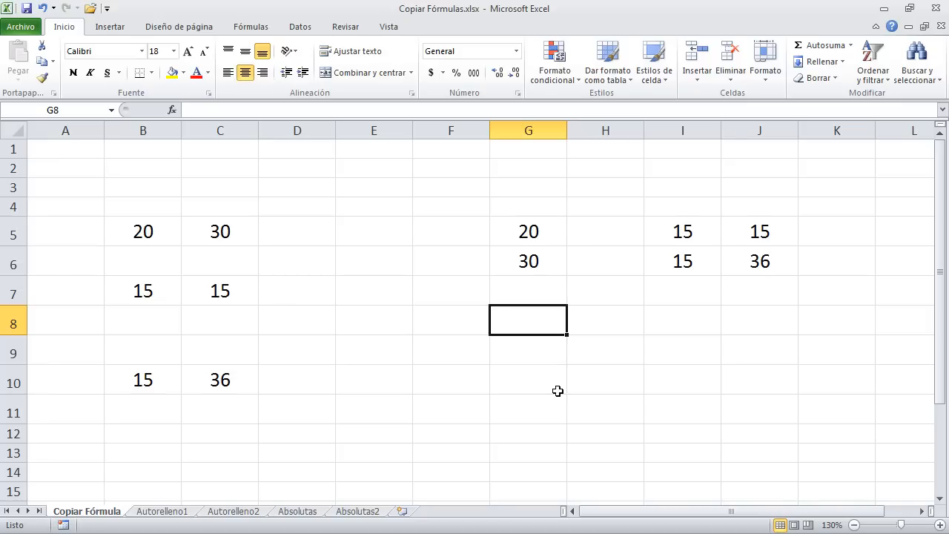
text(=)
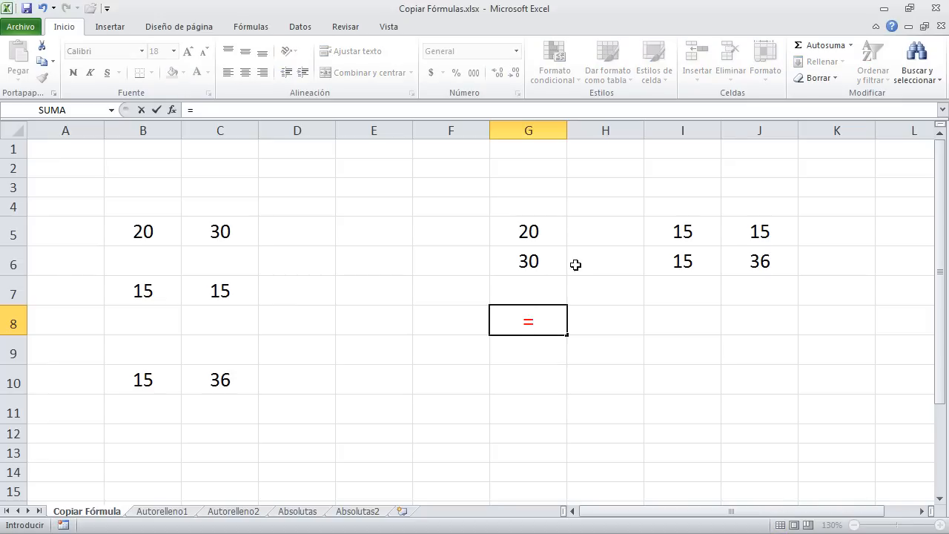
click(529, 230)
text(+)
click(532, 261)
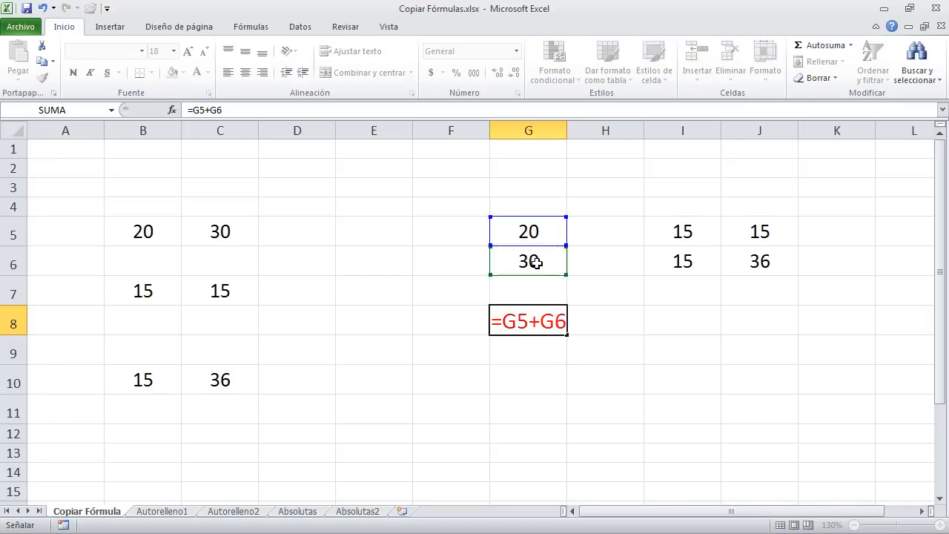
key(Return)
Copy the sum formula from G8 into cells I8 and J8 in the same row
click(539, 325)
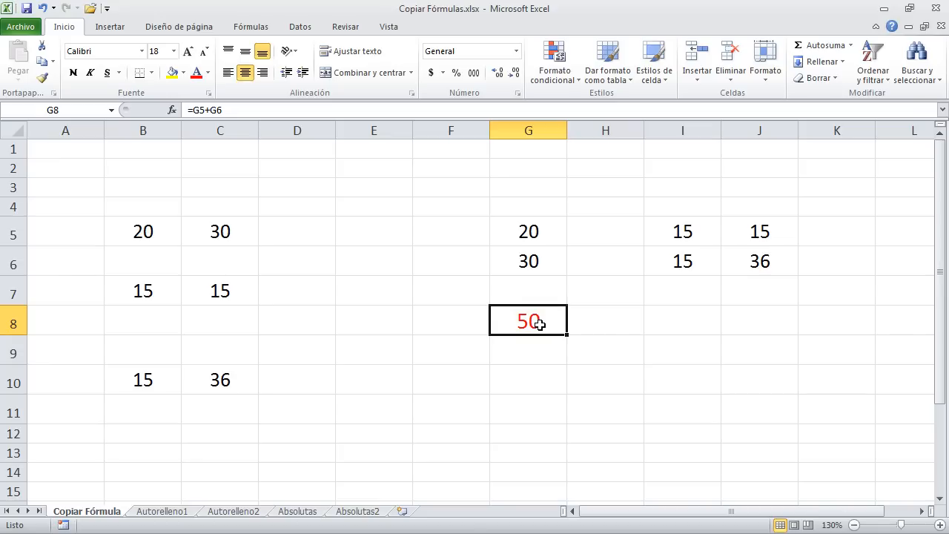
key(ctrl+c)
click(670, 324)
key(ctrl+v)
click(767, 321)
key(ctrl+v)
key(Escape)
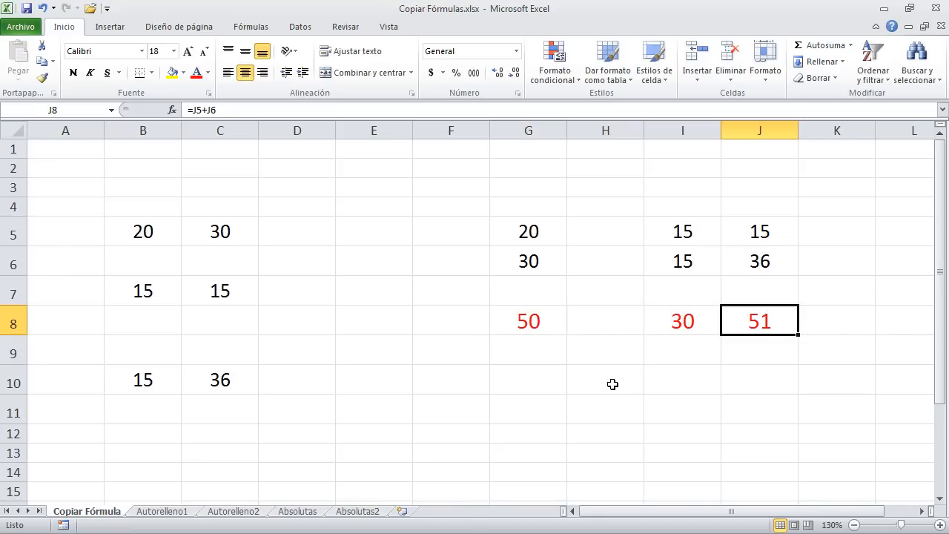
Review the relative references of the sum formulas in I8 and G8
click(692, 326)
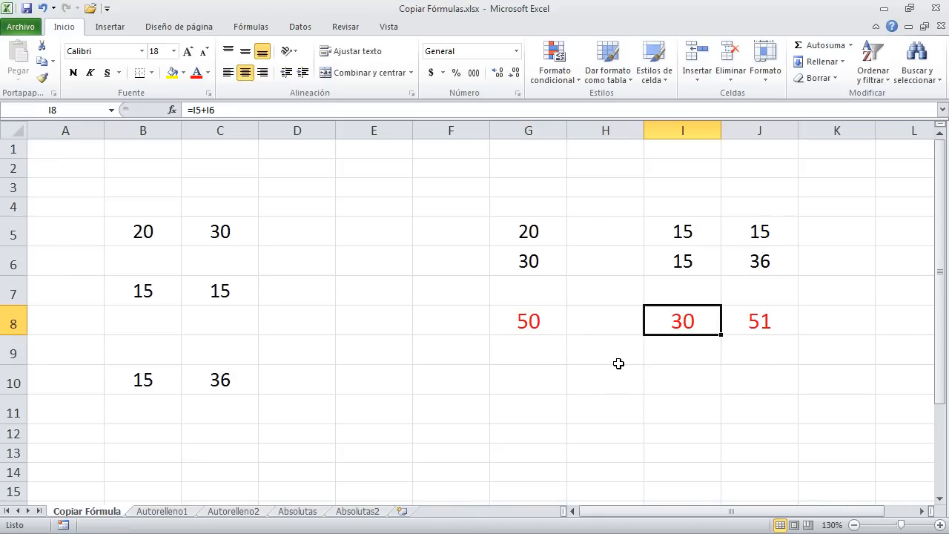
click(527, 323)
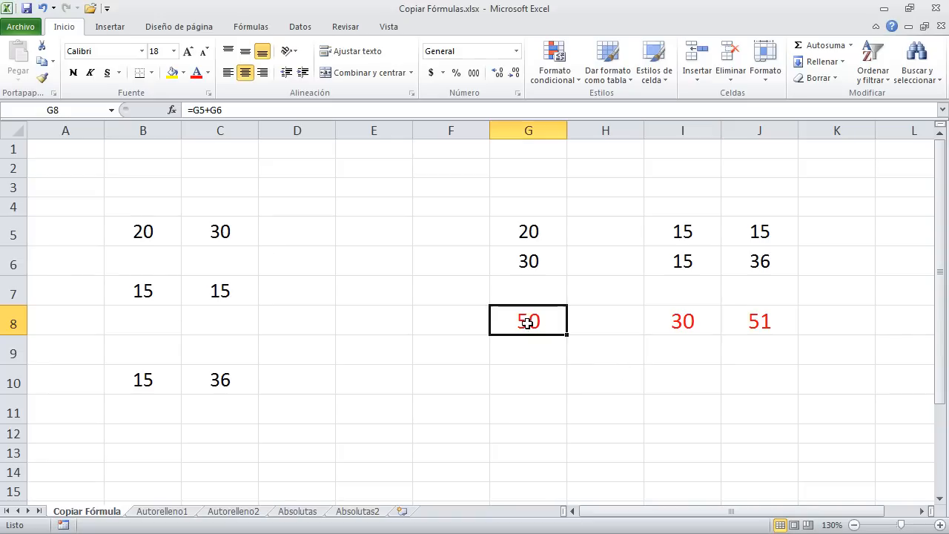
Compare the cell references used by the sum formulas in G8, I8 and J8
click(691, 326)
click(758, 326)
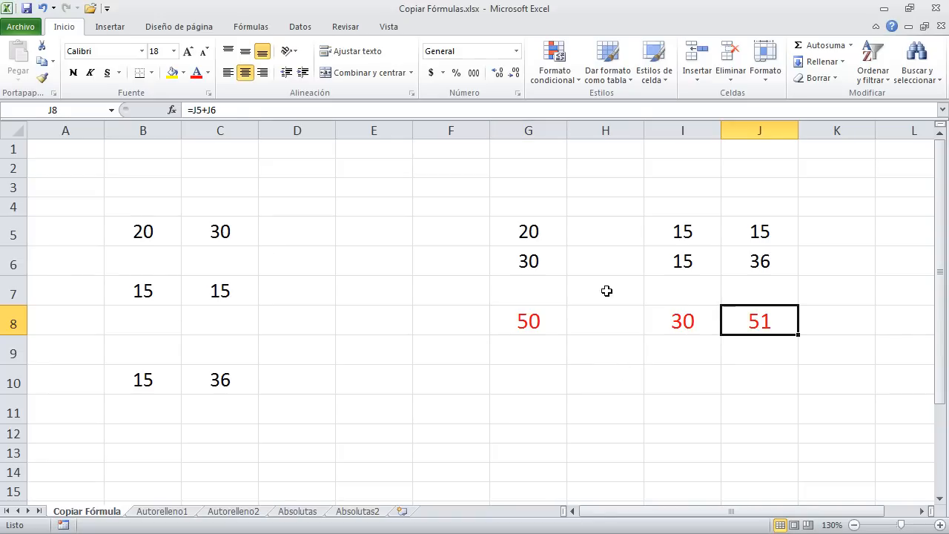
double_click(528, 321)
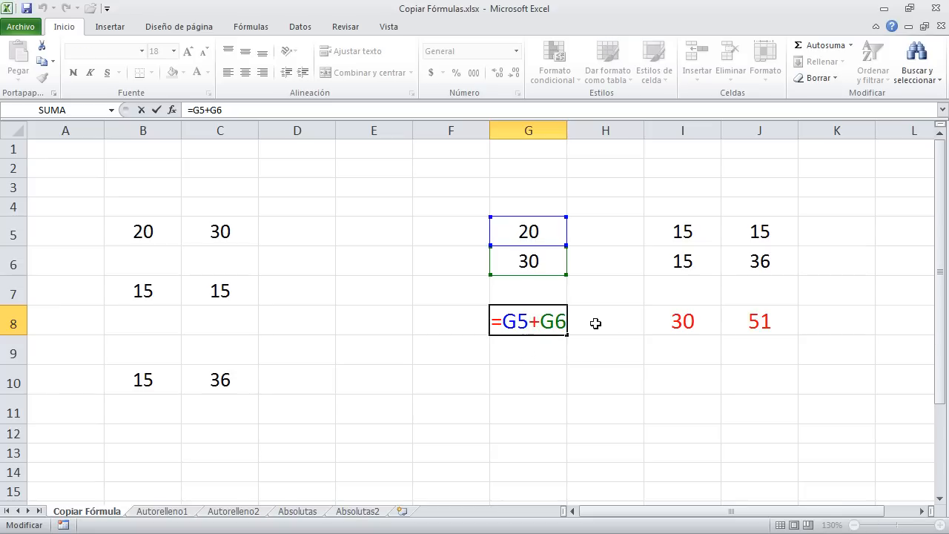
key(ctrl+Return)
click(682, 324)
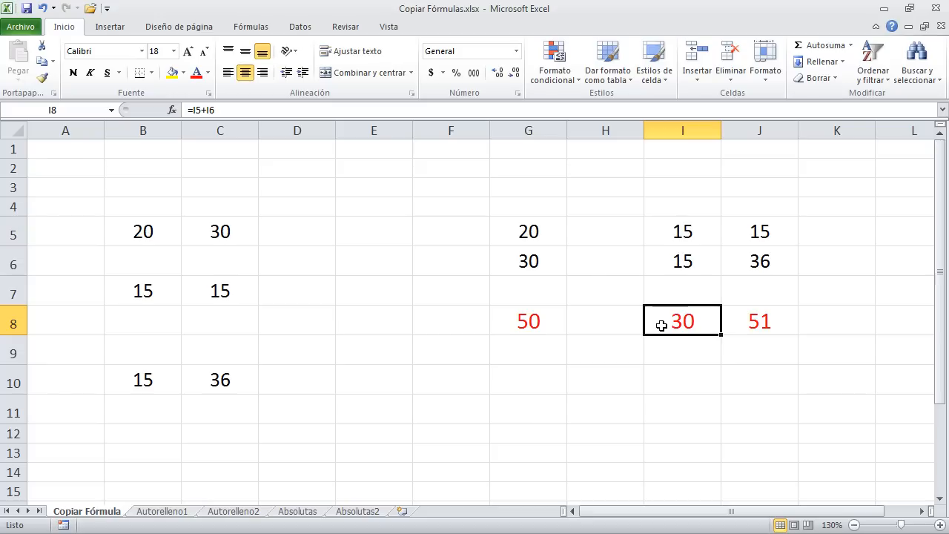
click(741, 324)
click(714, 323)
Copy the sum formula from G8 into the empty cell H8 and inspect the references it uses there
click(550, 321)
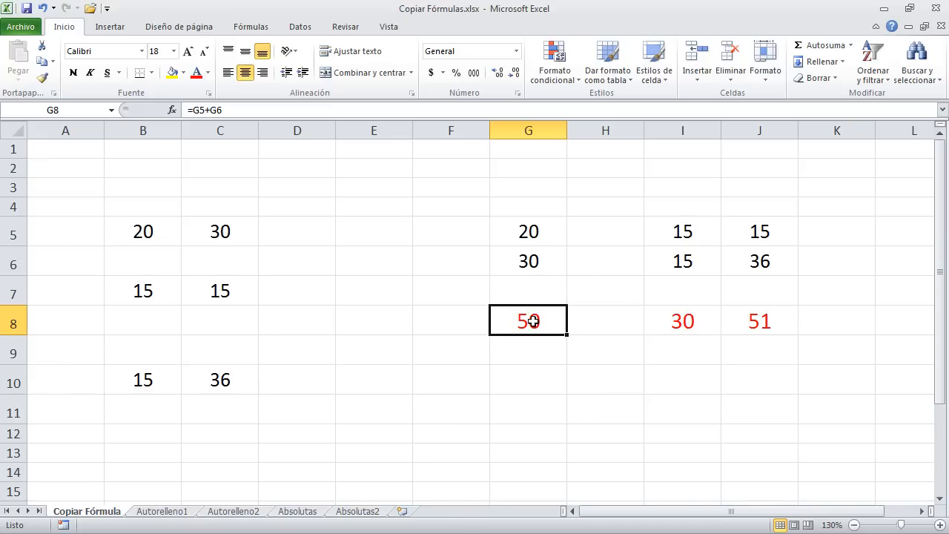
key(ctrl+c)
click(603, 320)
key(ctrl+v)
click(601, 374)
key(Escape)
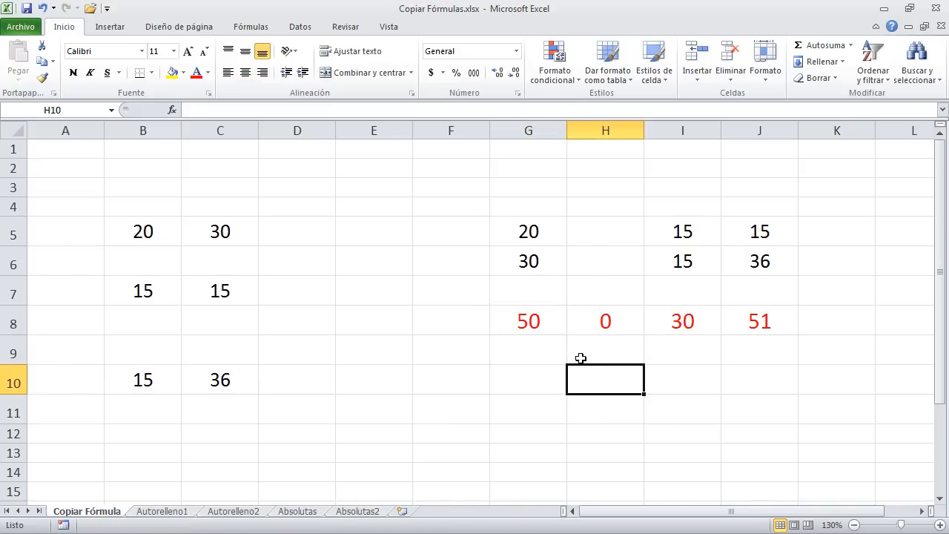
click(599, 326)
double_click(594, 323)
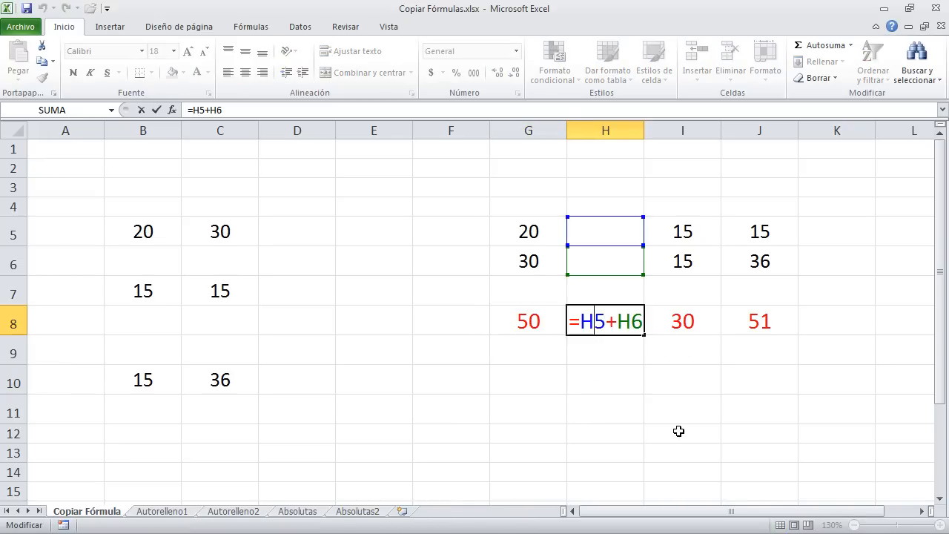
Enter 25 in H5 and 32 in H6 as source numbers for column H
click(612, 228)
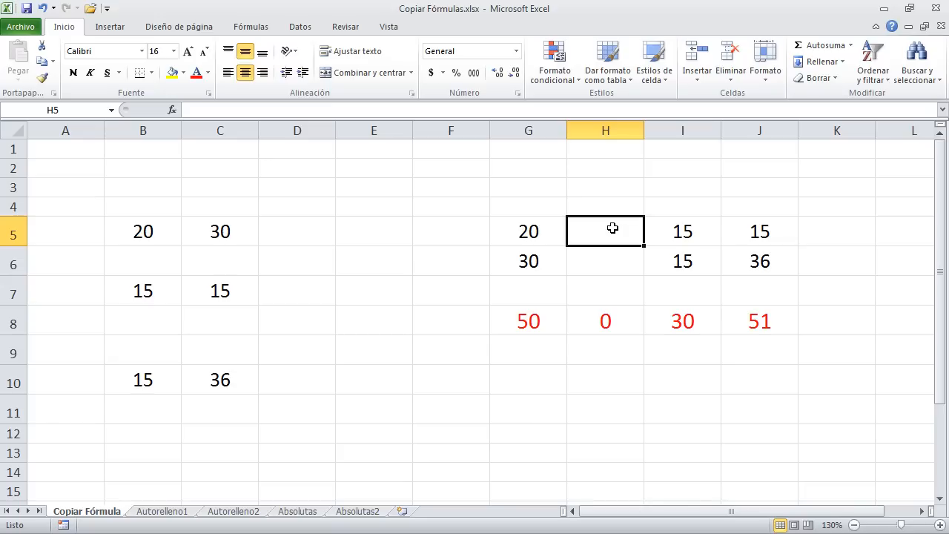
text(25)
key(Return)
text(32)
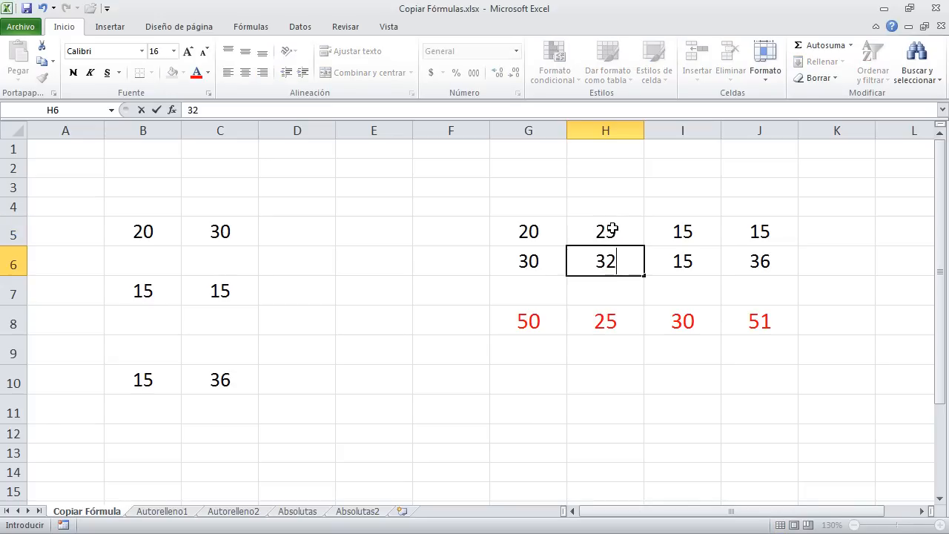
key(Return)
Clear all the sum formulas from G8:J8
drag(759, 320, 556, 321)
key(Delete)
click(297, 229)
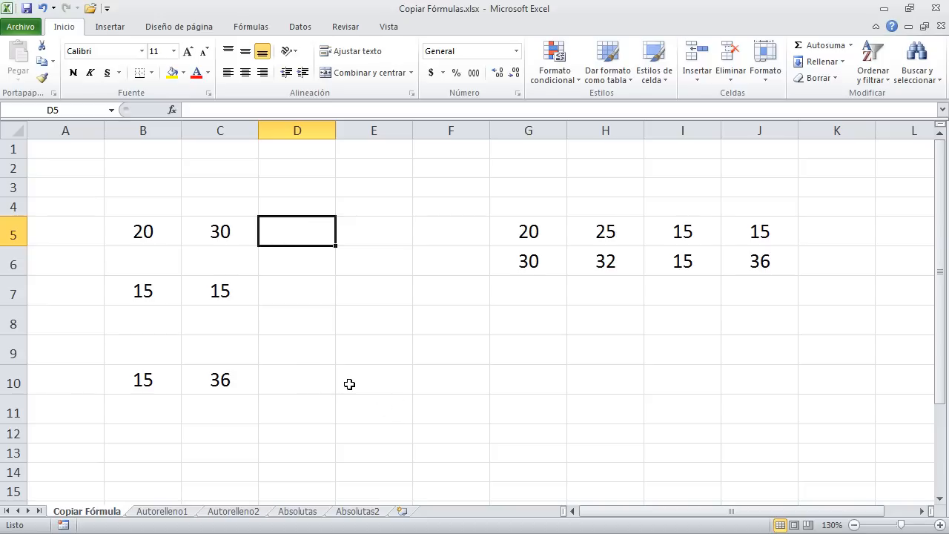
Fill the non-adjacent cells E10, E7 and E5 simultaneously with the sum formula =B5+C5, built from E5
drag(201, 290, 137, 290)
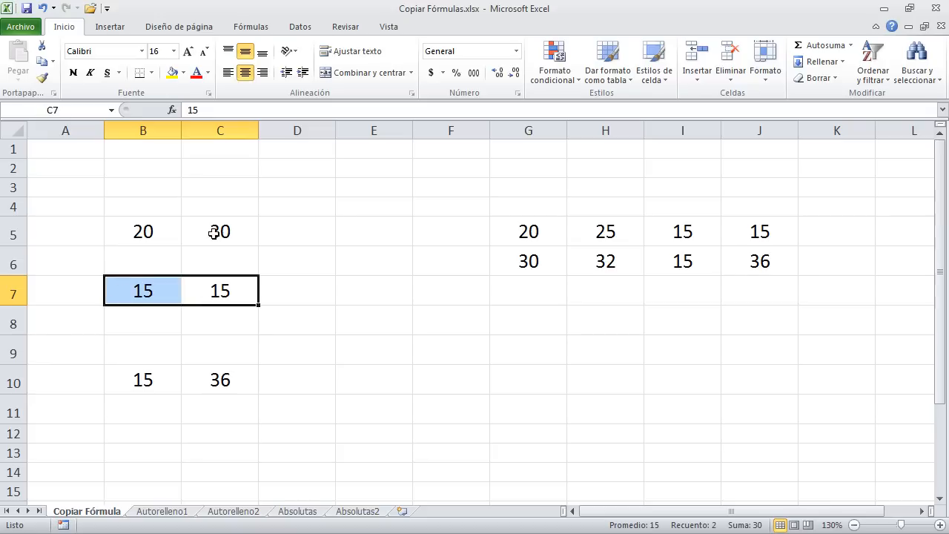
drag(220, 233, 134, 239)
click(379, 378)
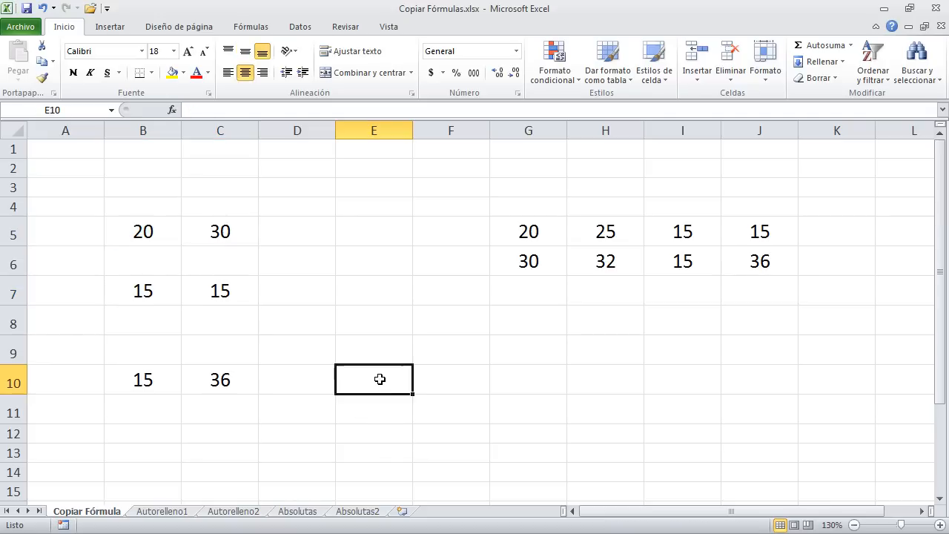
ctrl+click(381, 289)
ctrl+click(376, 232)
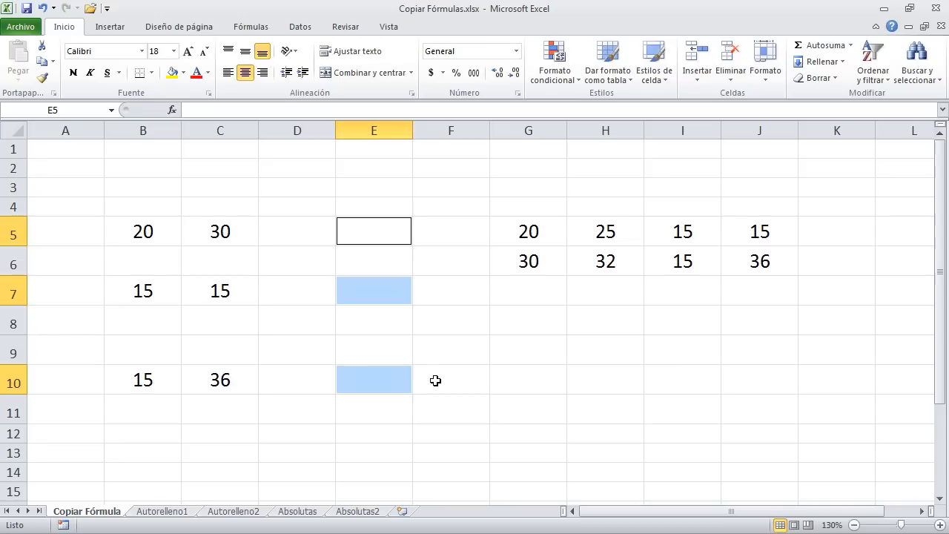
text(=)
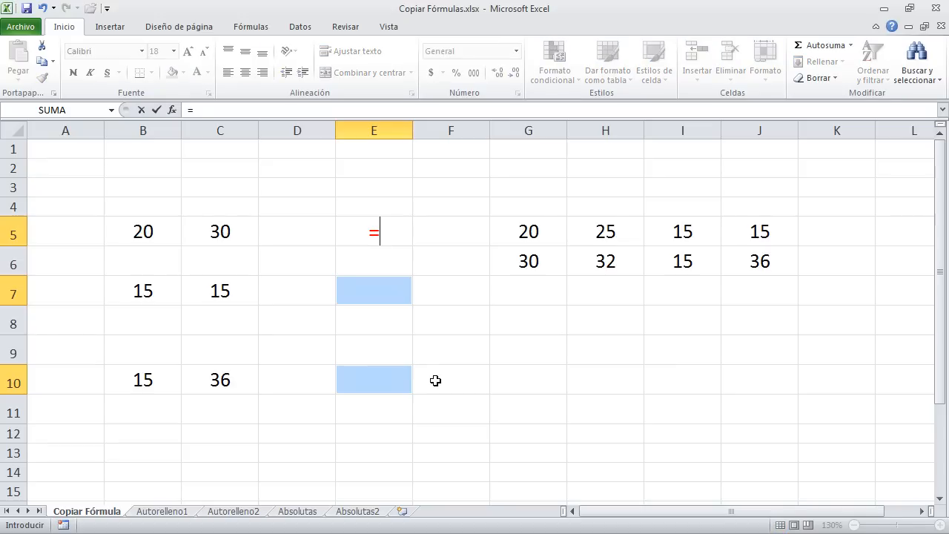
click(140, 232)
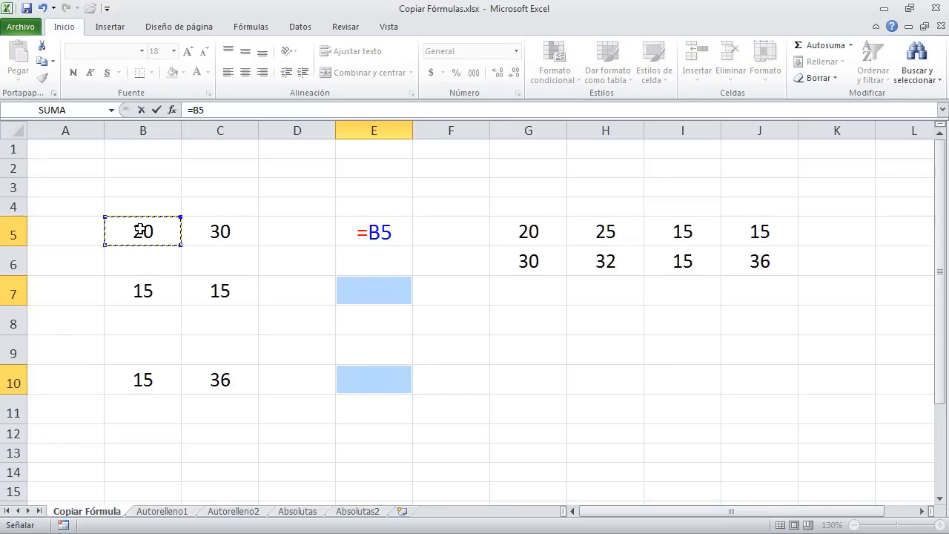
text(+)
click(224, 237)
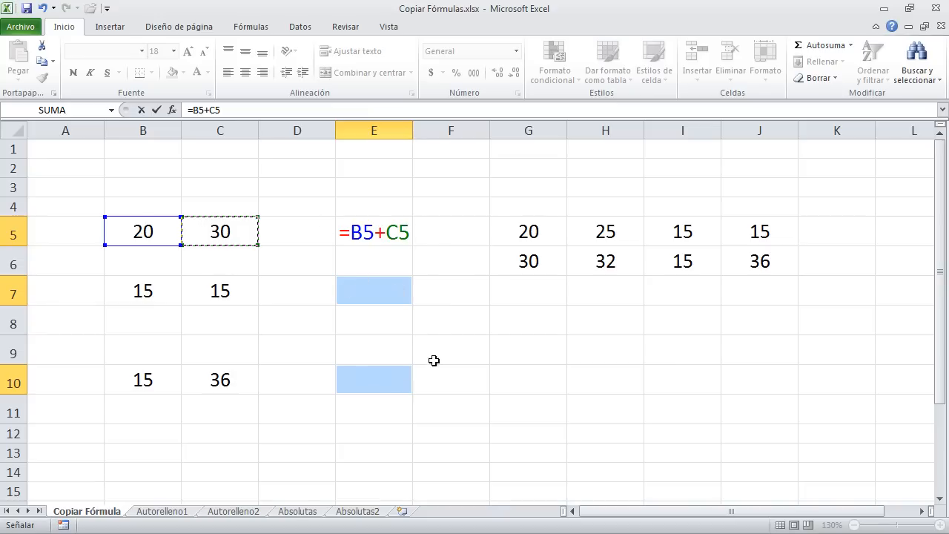
key(ctrl+Return)
Review how the row references differ among the sum formulas in E5, E7 and E10
click(341, 289)
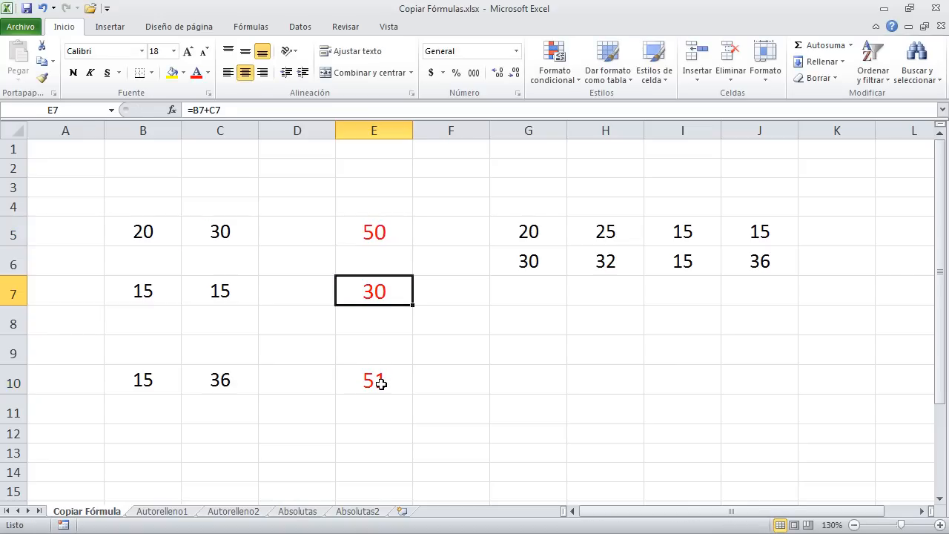
click(379, 383)
click(380, 231)
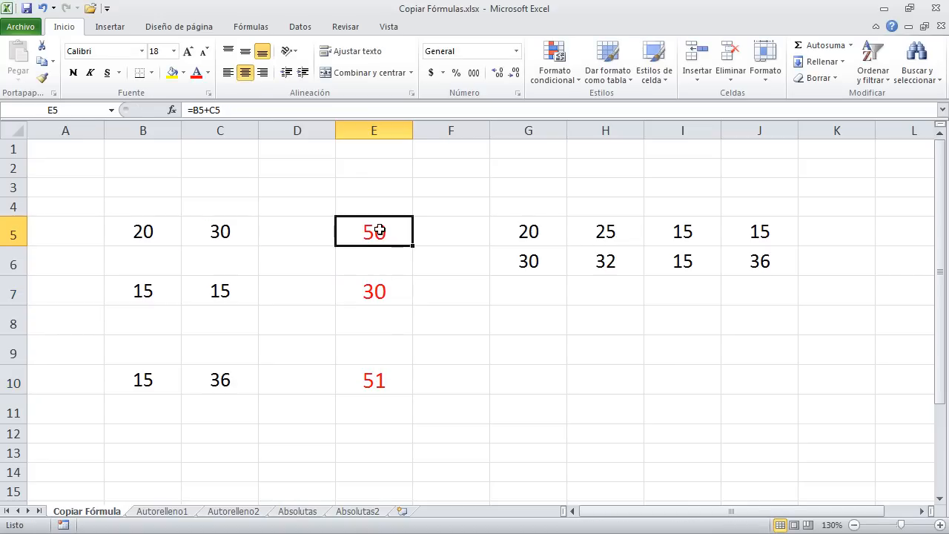
click(234, 110)
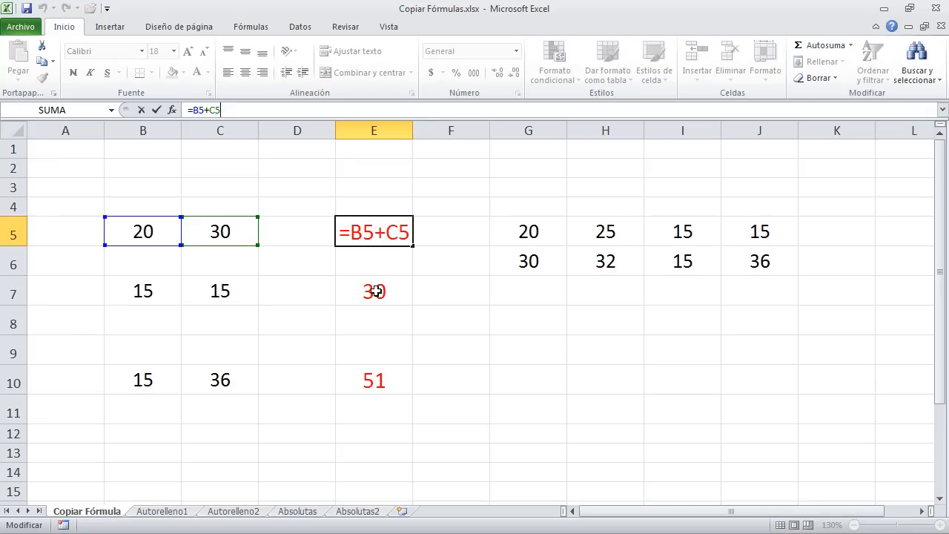
key(Escape)
click(374, 291)
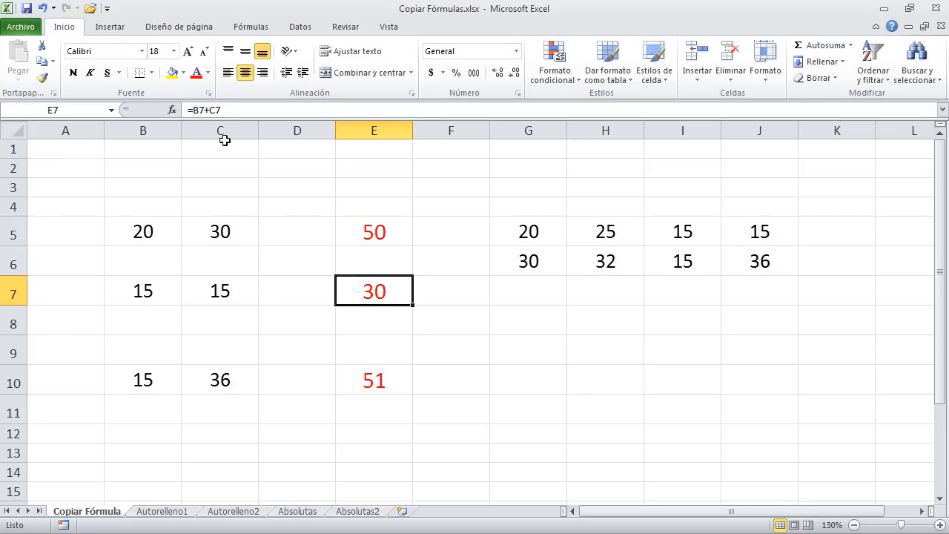
click(376, 379)
click(379, 231)
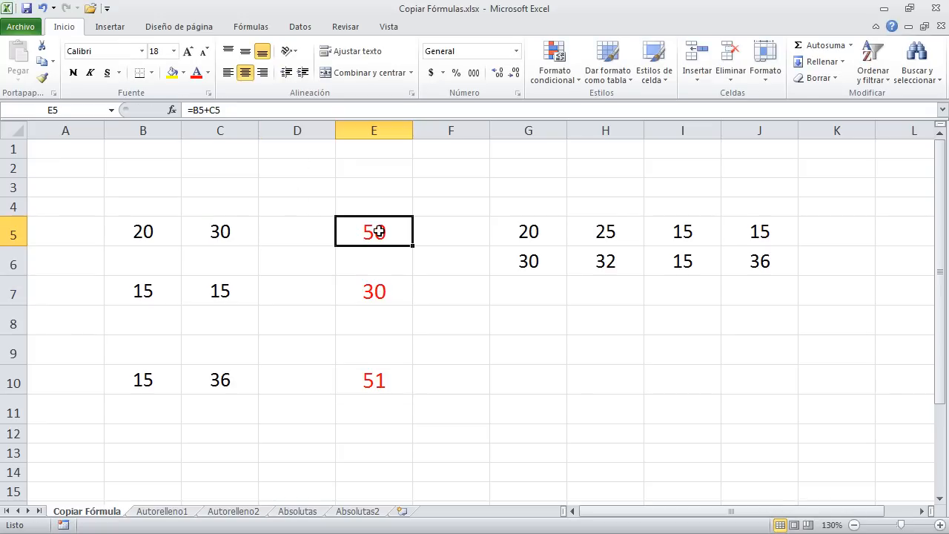
Fill cells G8, H8, I8 and J8 simultaneously with the sum formula =J5+J6, built from J8
click(533, 317)
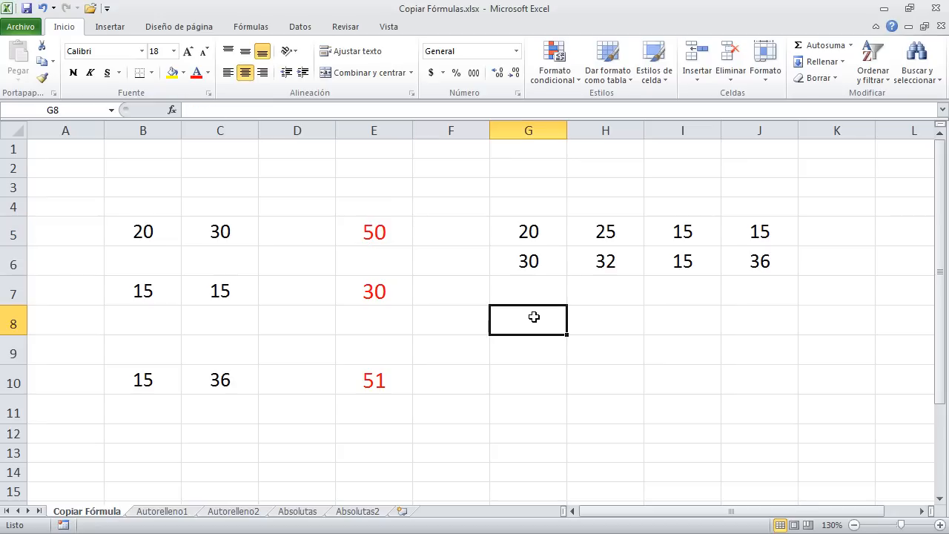
ctrl+click(609, 321)
ctrl+click(676, 324)
ctrl+click(768, 324)
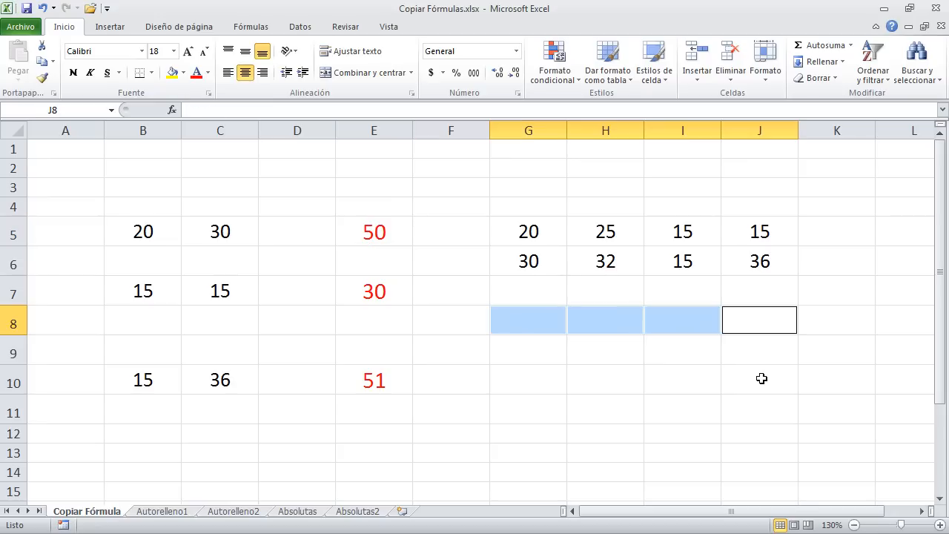
text(=)
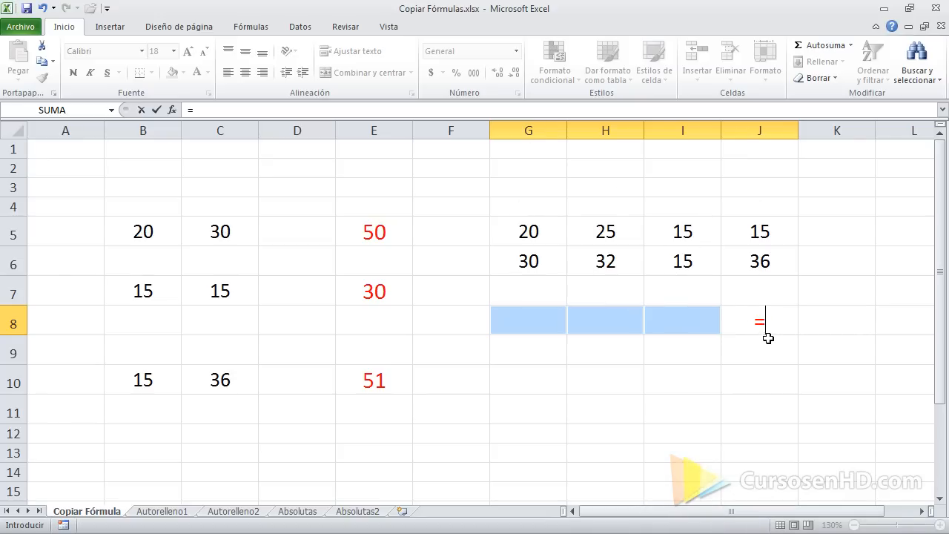
click(765, 235)
text(+)
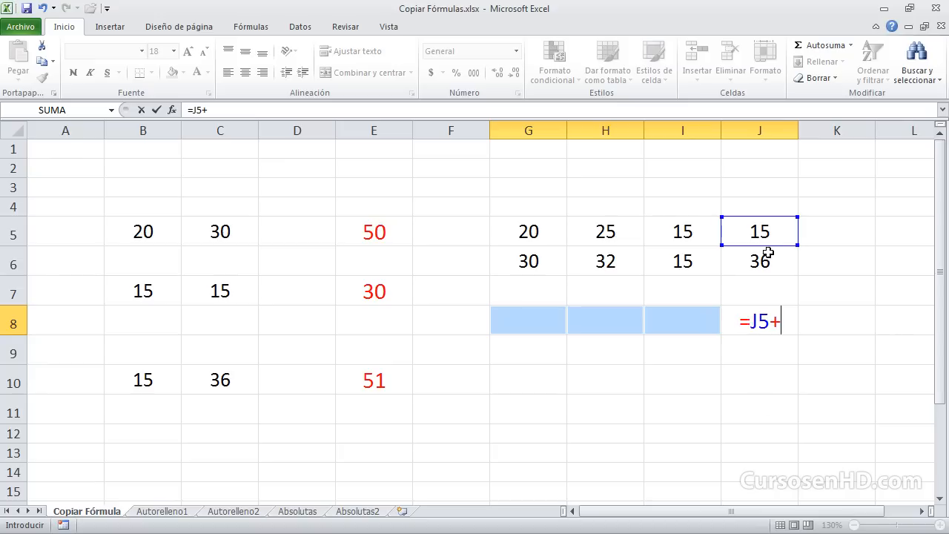
click(768, 257)
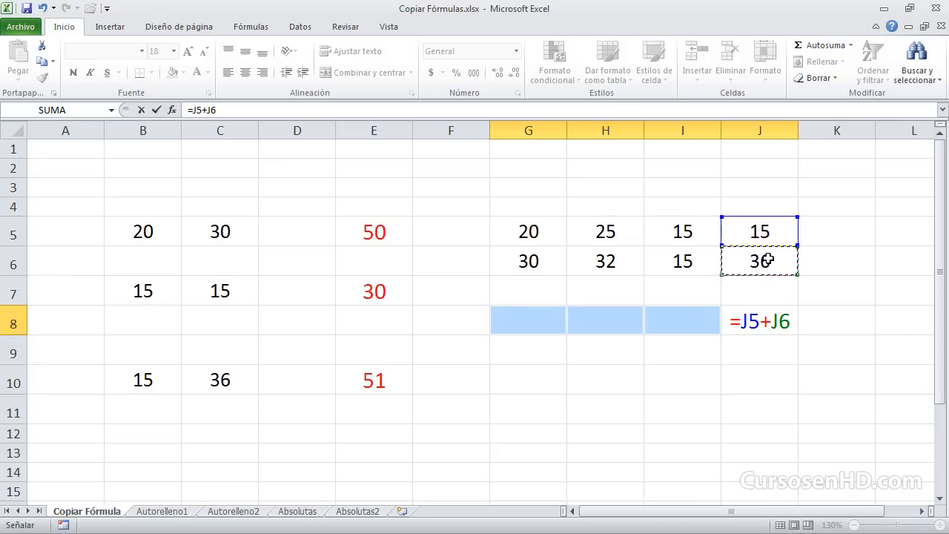
key(ctrl+Return)
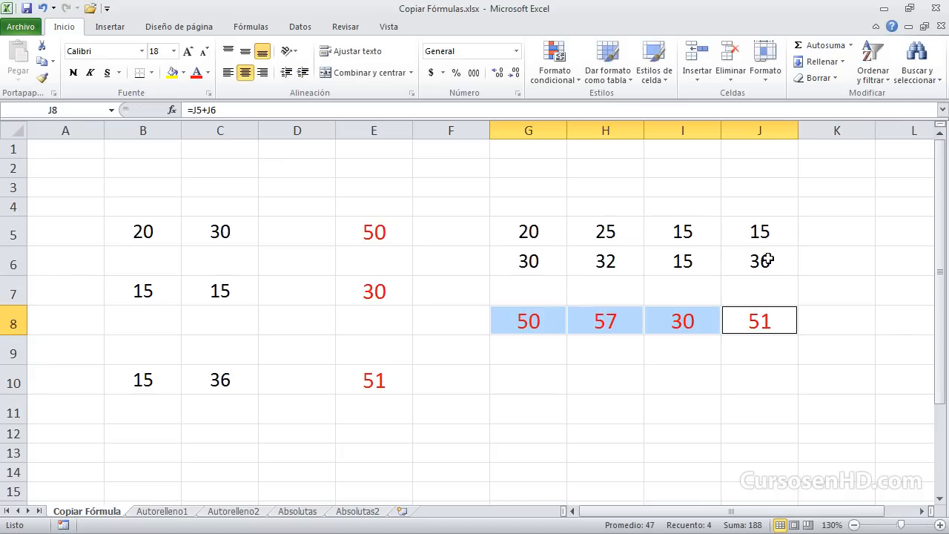
Check the references of the sum formulas in G8, H8 and I8 against the numbers above them
click(524, 331)
key(Right)
key(Right)
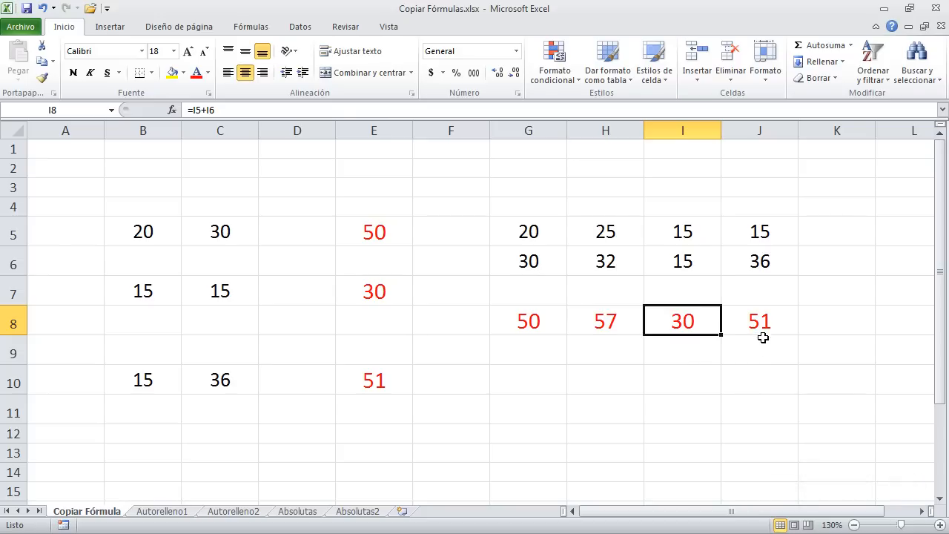
click(689, 263)
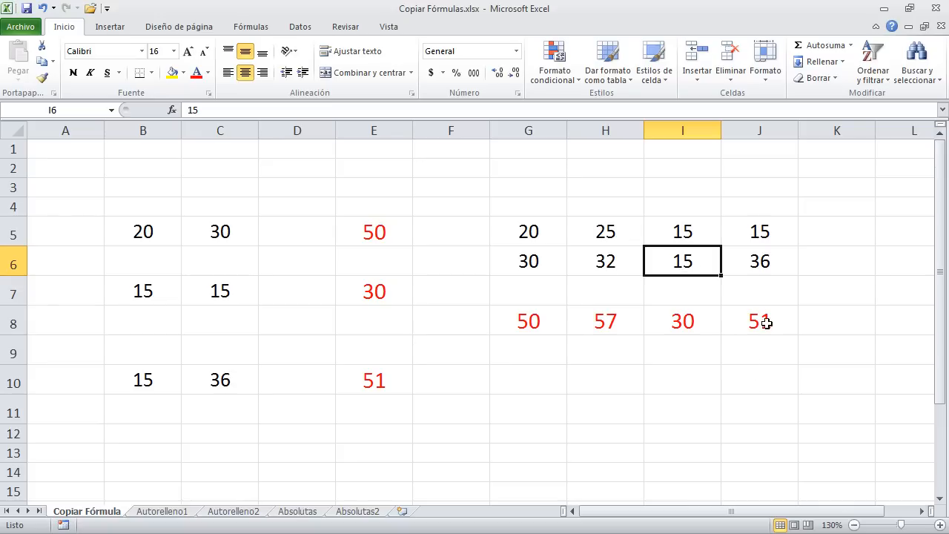
Compare the horizontal results in G8:J8 with the vertical results in E5, E7 and E10
drag(770, 323, 544, 321)
drag(374, 231, 372, 387)
drag(374, 231, 372, 385)
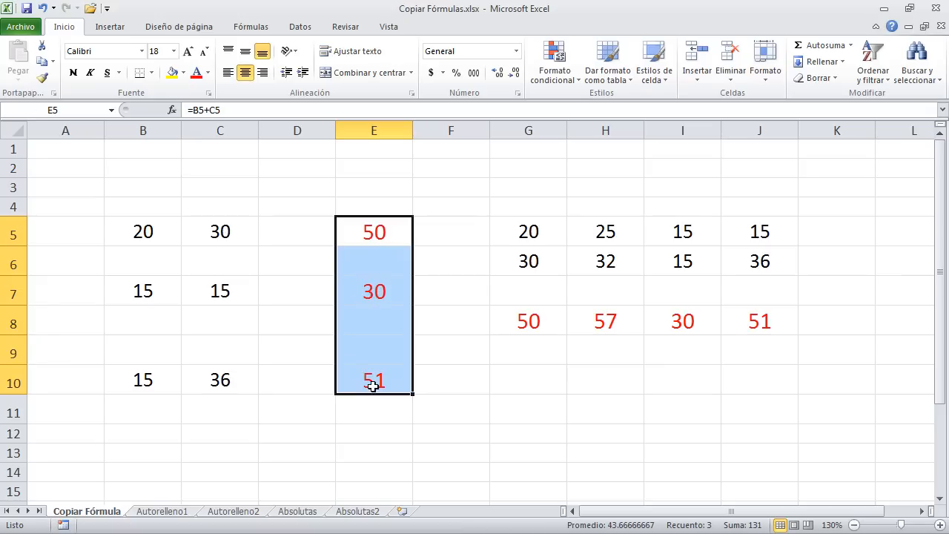
click(374, 387)
click(374, 291)
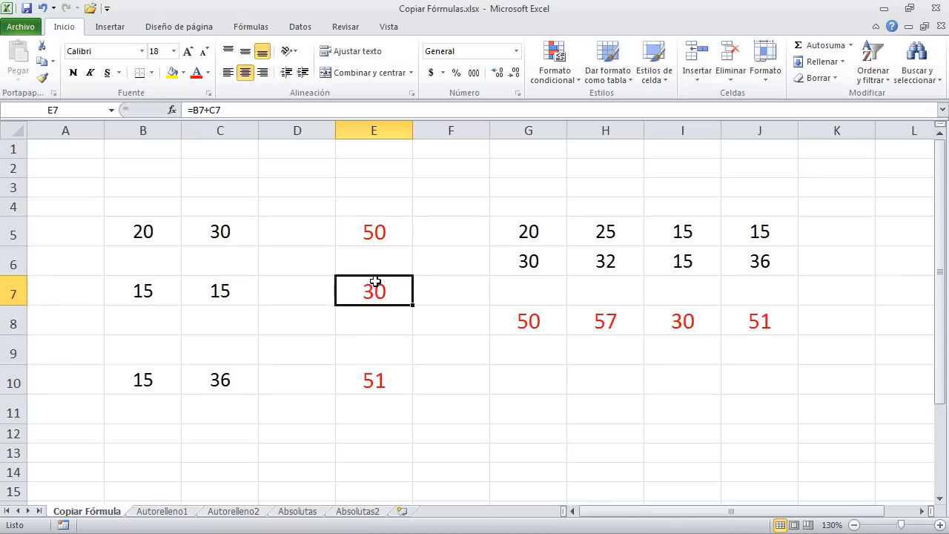
click(376, 232)
Examine the formulas across G8:J8 cell by cell to see how their column references change
drag(545, 321, 722, 324)
click(750, 326)
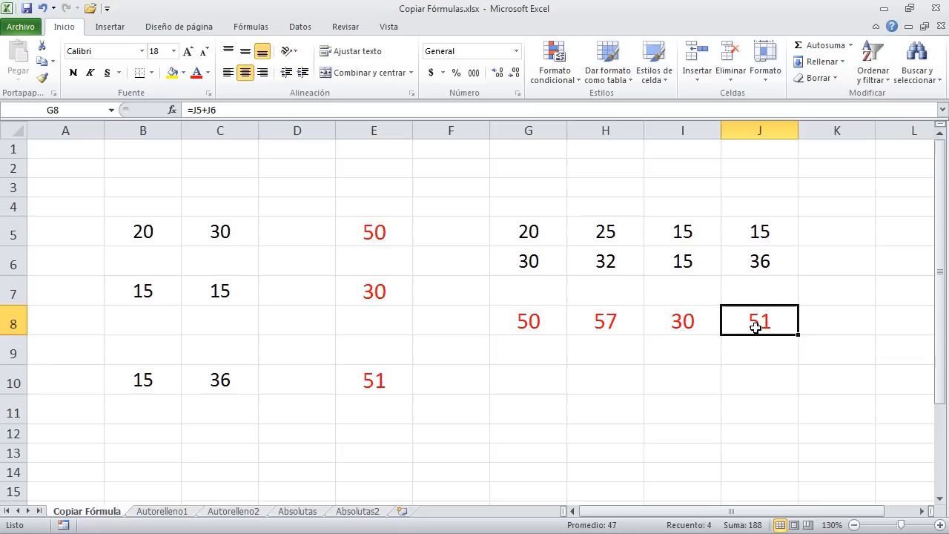
click(699, 328)
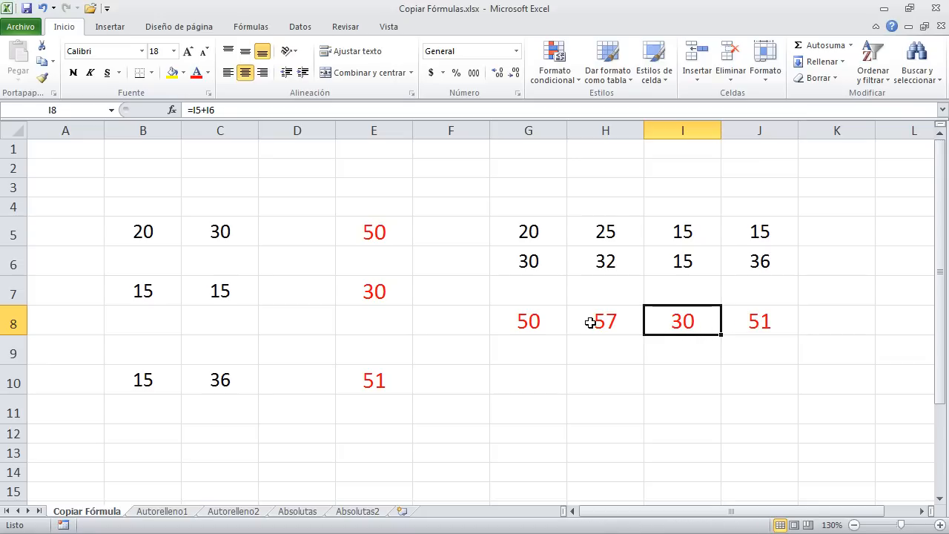
click(764, 320)
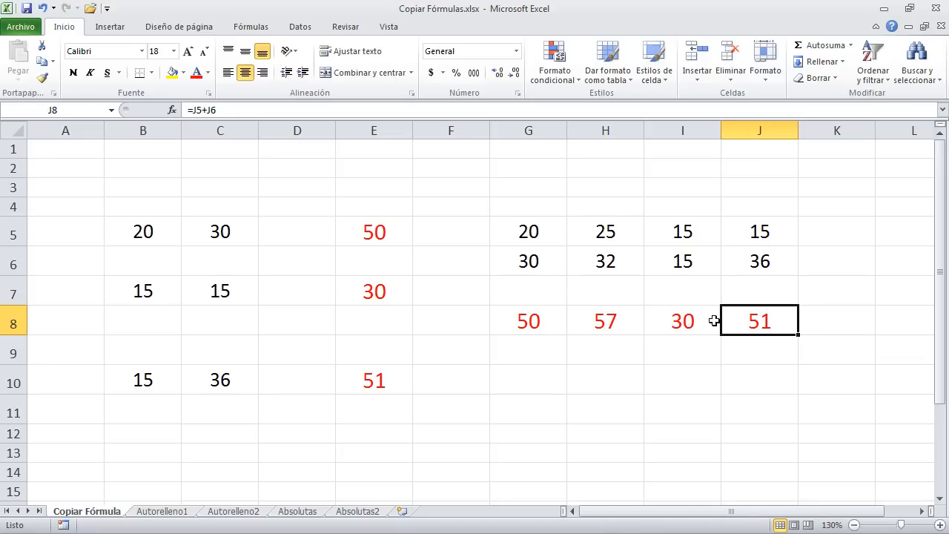
click(568, 326)
click(756, 323)
click(685, 324)
click(606, 323)
click(548, 328)
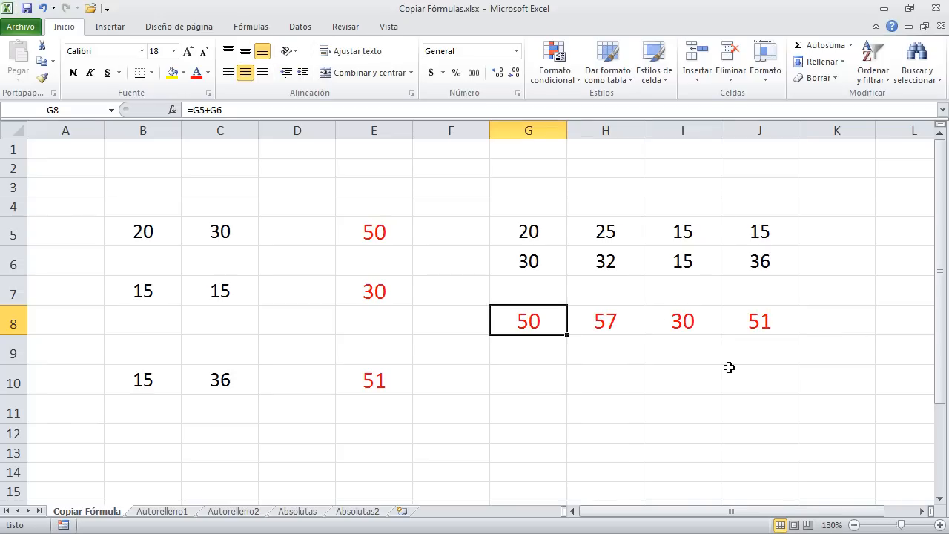
click(761, 322)
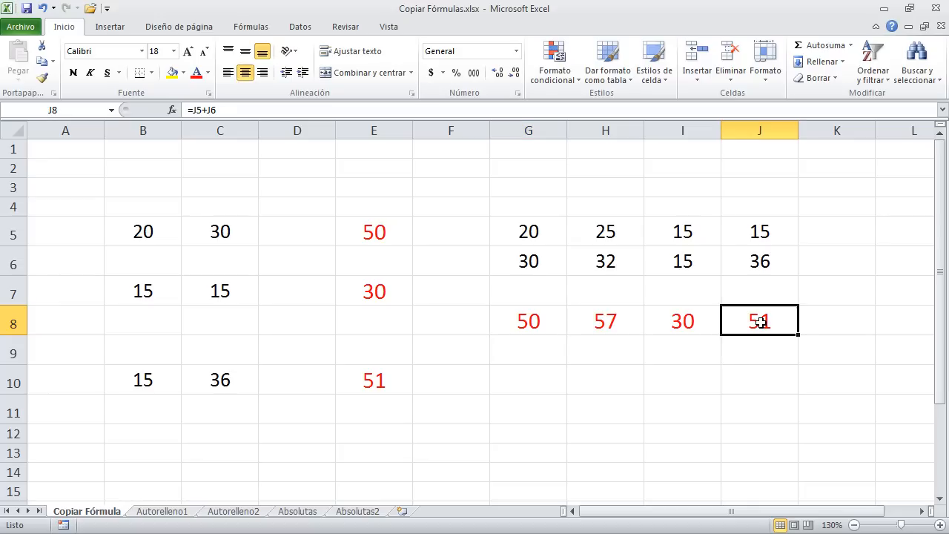
Review the formulas in I8, H8, G8 and J8 once more, comparing the columns they reference
click(679, 323)
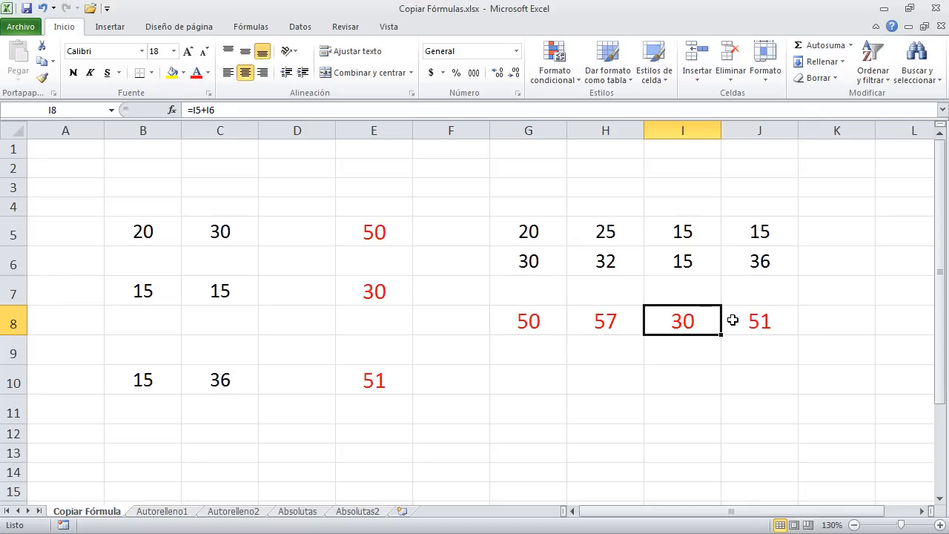
click(613, 326)
click(538, 329)
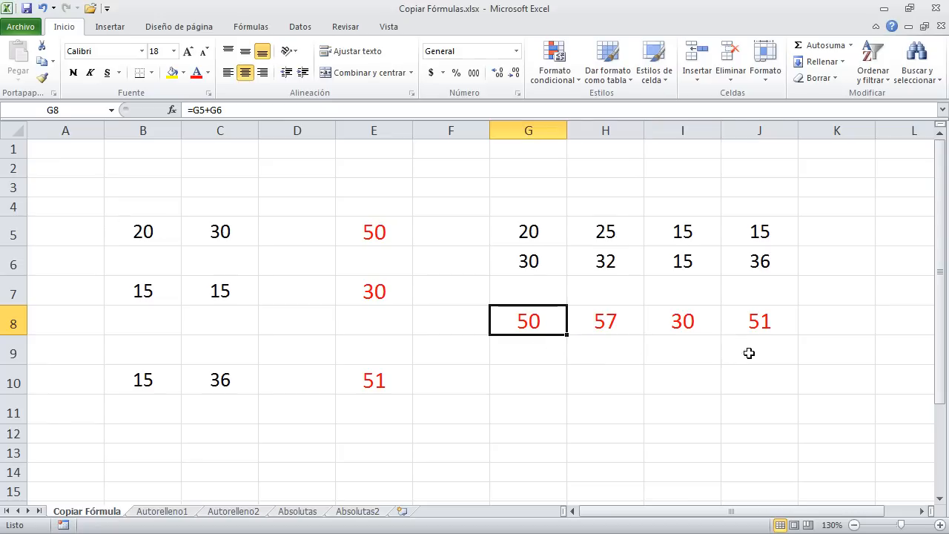
click(759, 323)
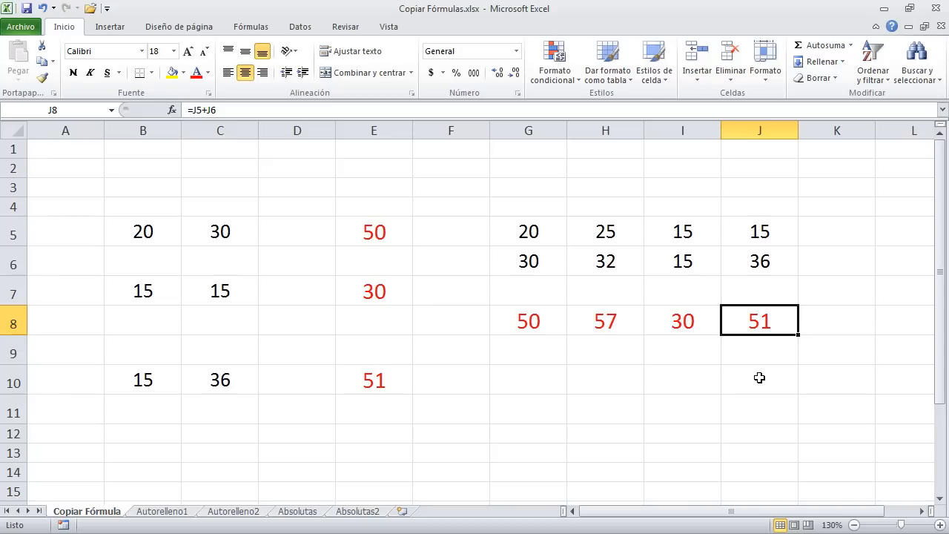
Clear the sum formulas from G8:J8 and enter the formula =J5+J6 in cell K8
drag(756, 320, 544, 319)
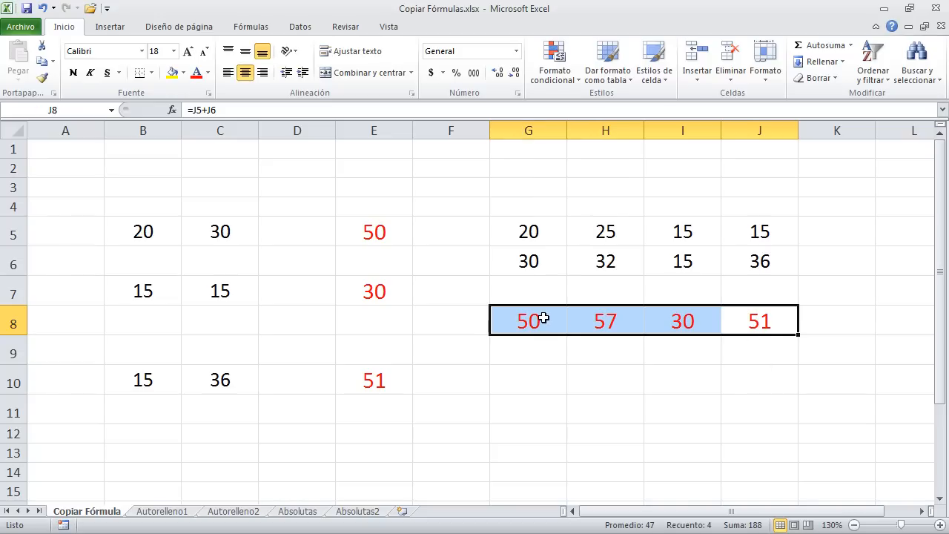
key(Delete)
click(842, 314)
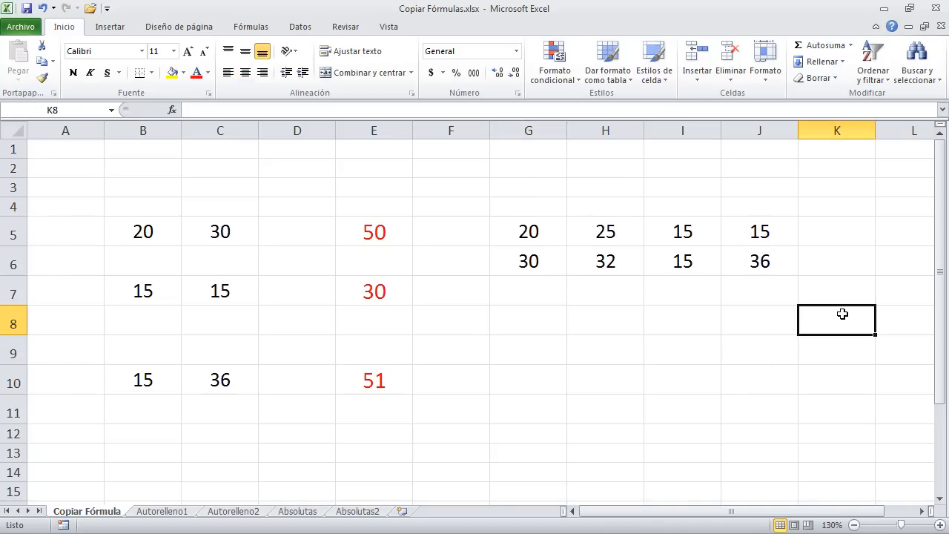
text(=)
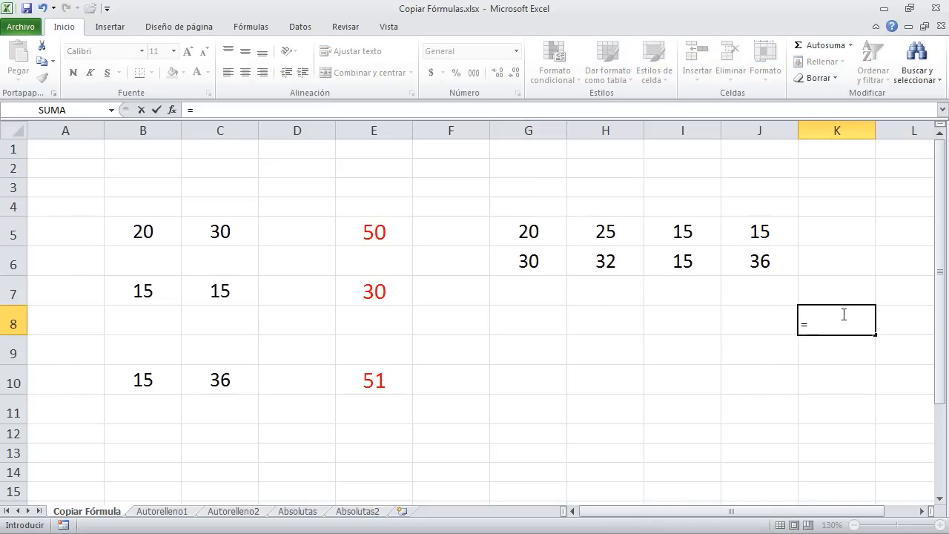
text(J5+J6+)
key(Return)
Copy the K8 formula and paste it into I8 and H8, then end the copy mode
click(828, 318)
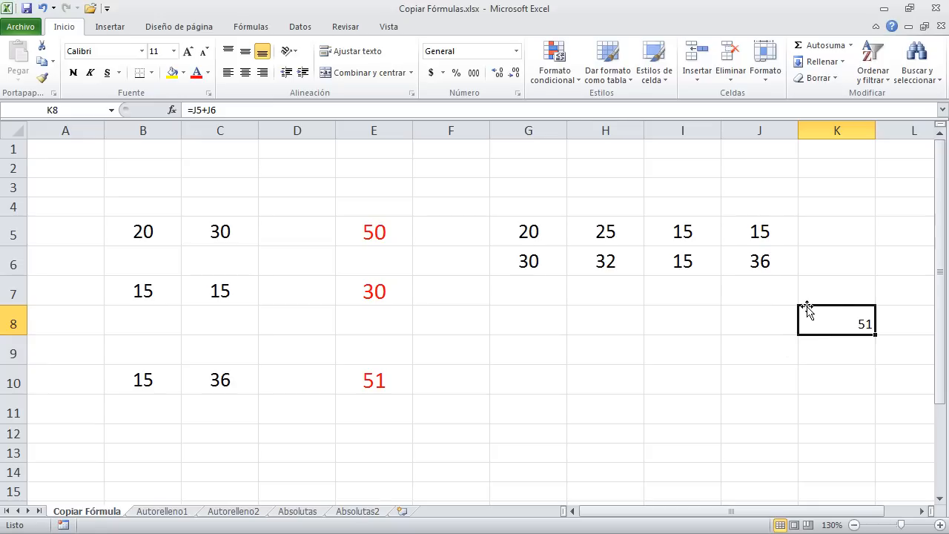
key(ctrl+c)
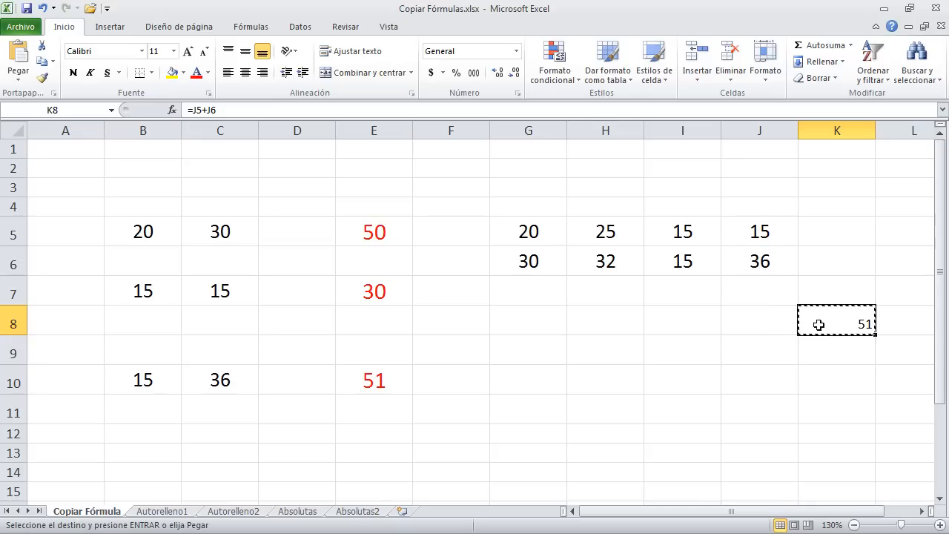
click(677, 316)
key(ctrl+v)
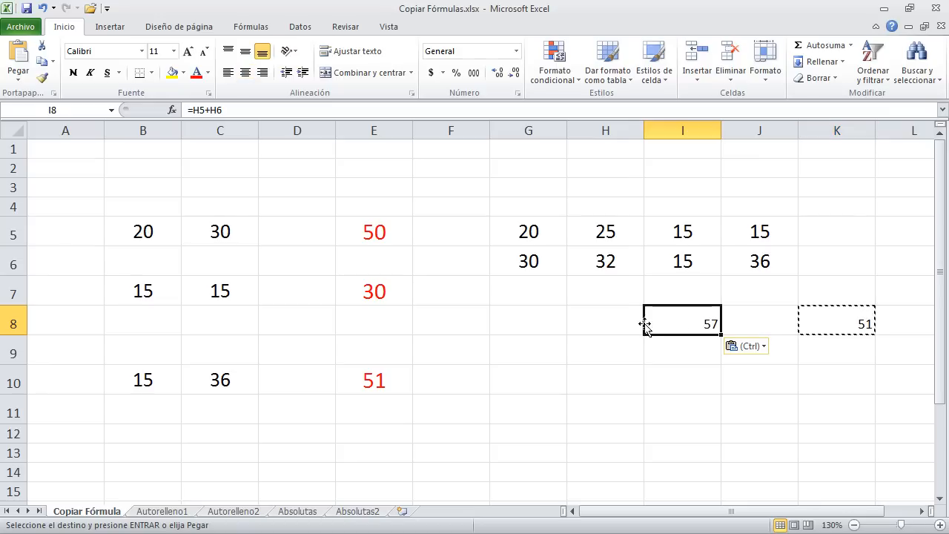
click(599, 320)
key(ctrl+v)
key(Escape)
Inspect the cells referenced by the formulas in I8, H8 and K8, leaving the formulas unedited
double_click(687, 324)
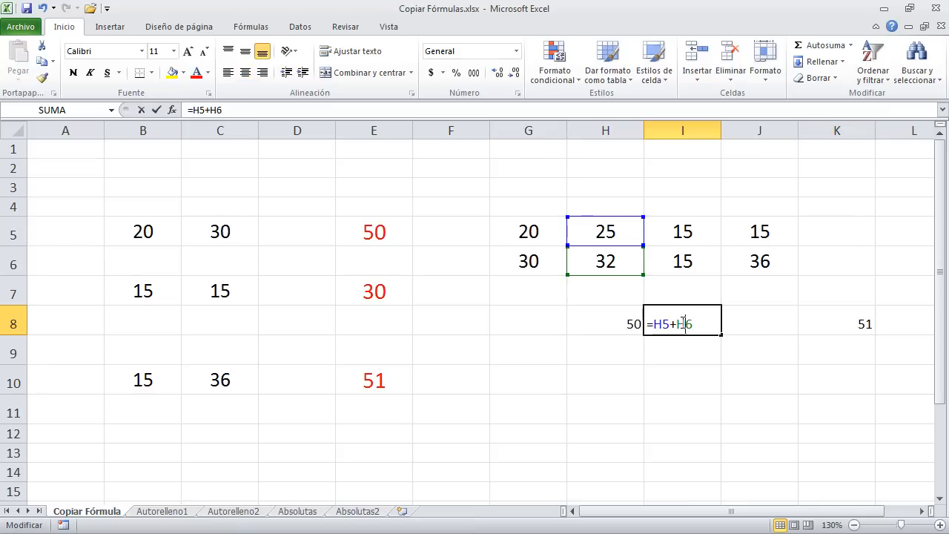
double_click(626, 326)
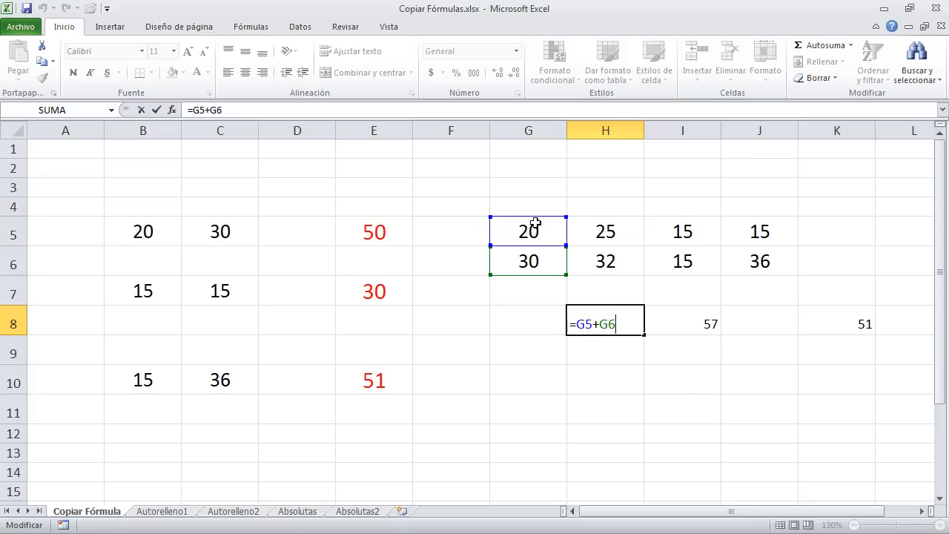
double_click(856, 324)
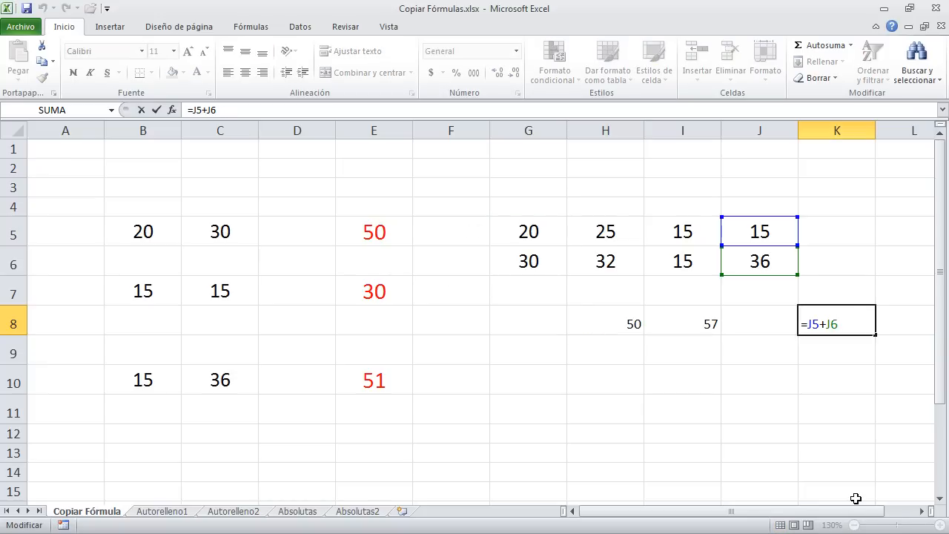
key(Escape)
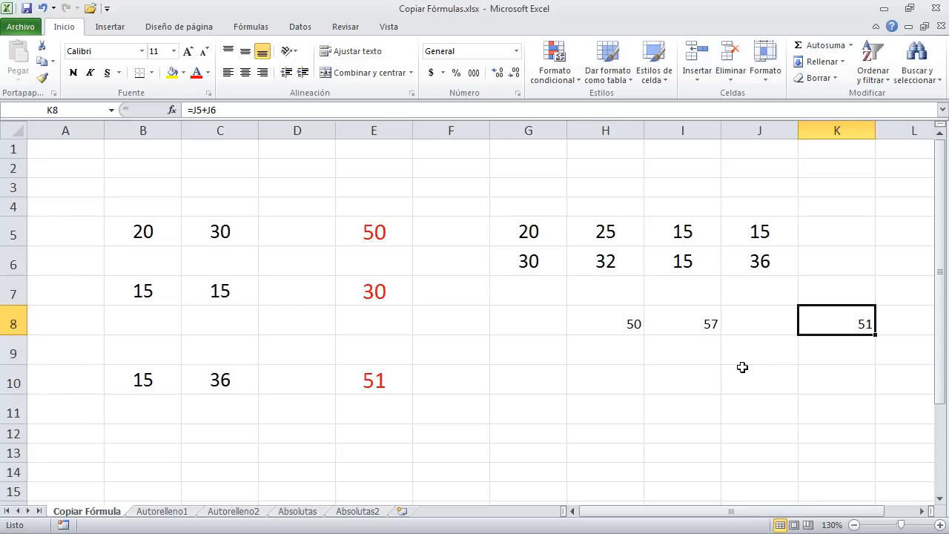
Compare the formulas in E5, E7 and E10 with the contents of G8, H8 and I8
click(369, 233)
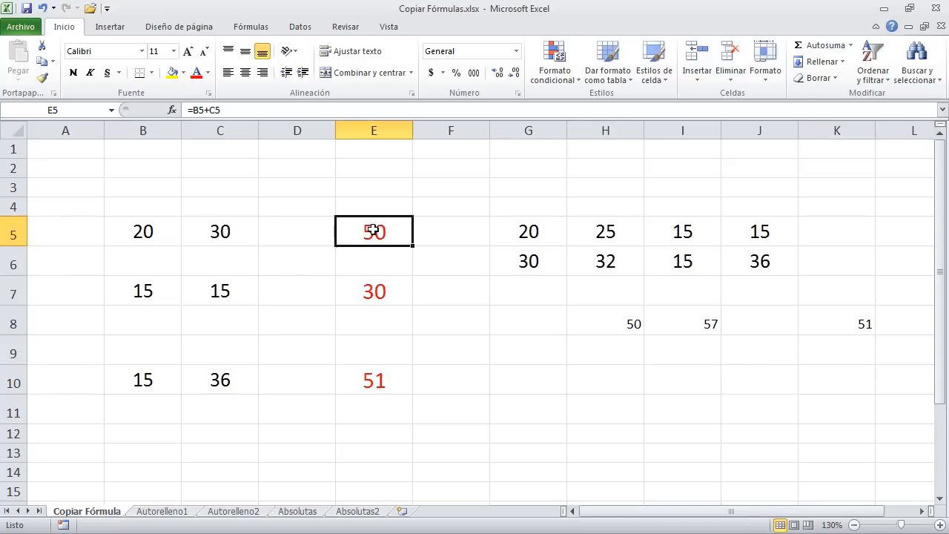
click(375, 295)
click(380, 379)
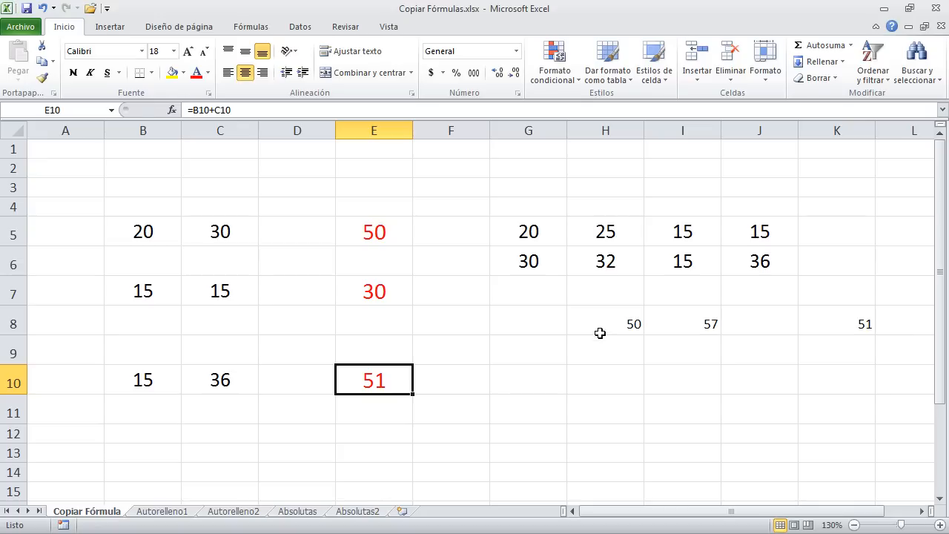
click(550, 324)
click(604, 323)
click(682, 321)
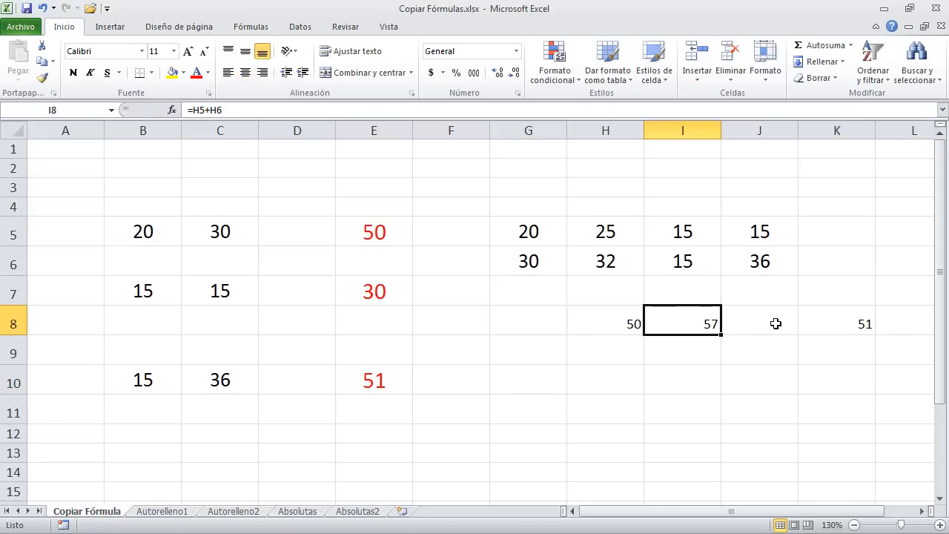